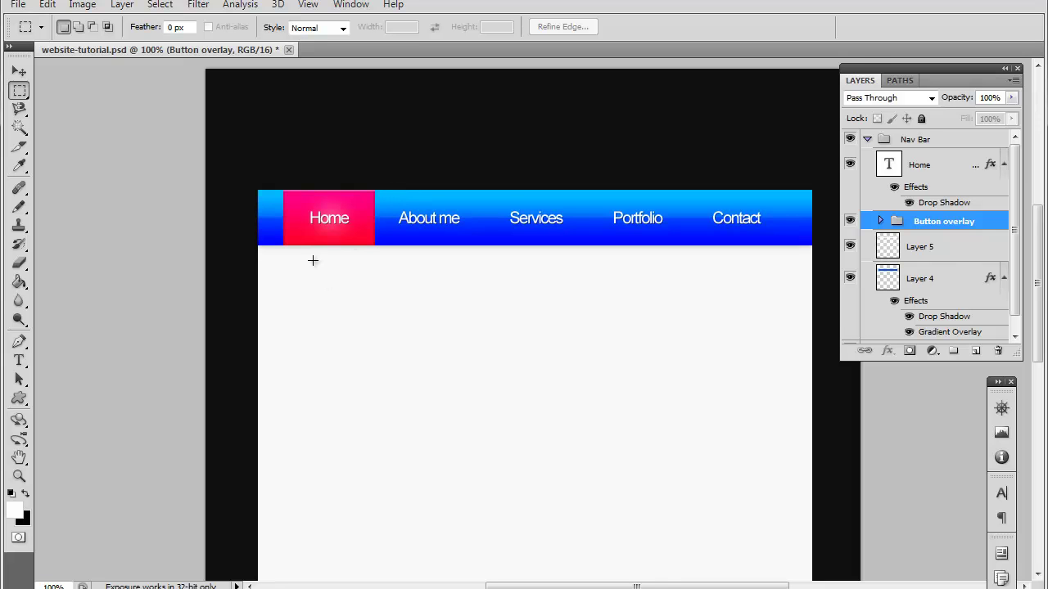
Expand Button overlay to list Layers 8, 7 and 6, toggle Layer 8's visibility, and test a marquee over Home.
click(882, 222)
click(931, 246)
click(851, 246)
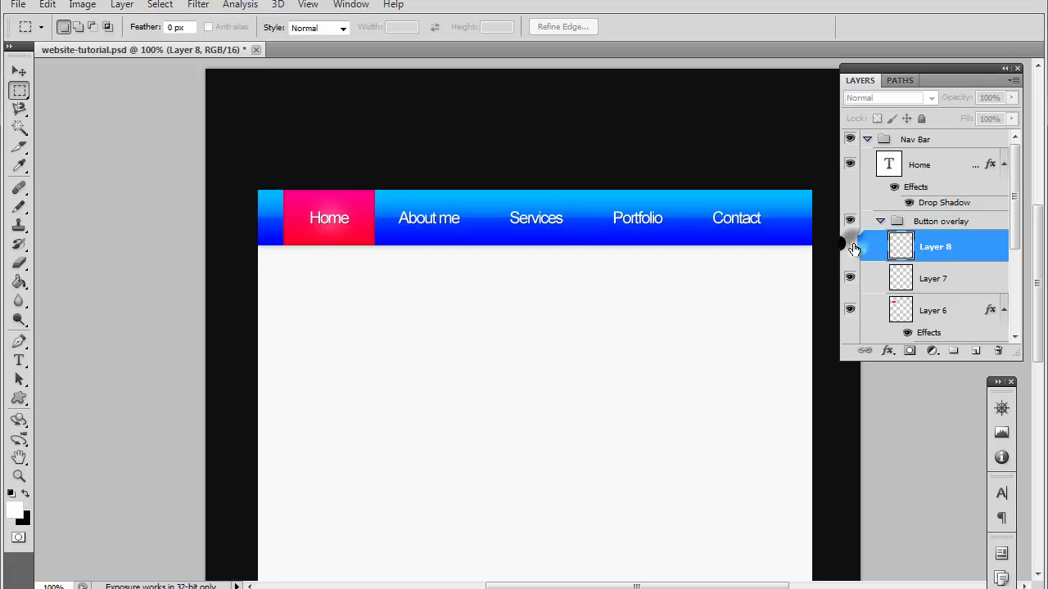
click(851, 247)
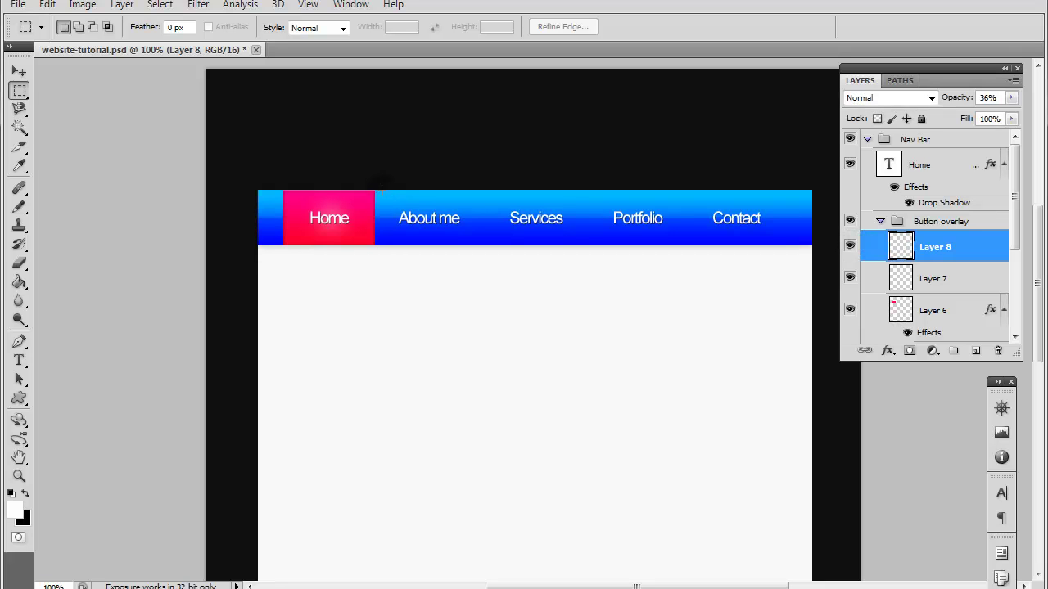
drag(381, 188, 270, 219)
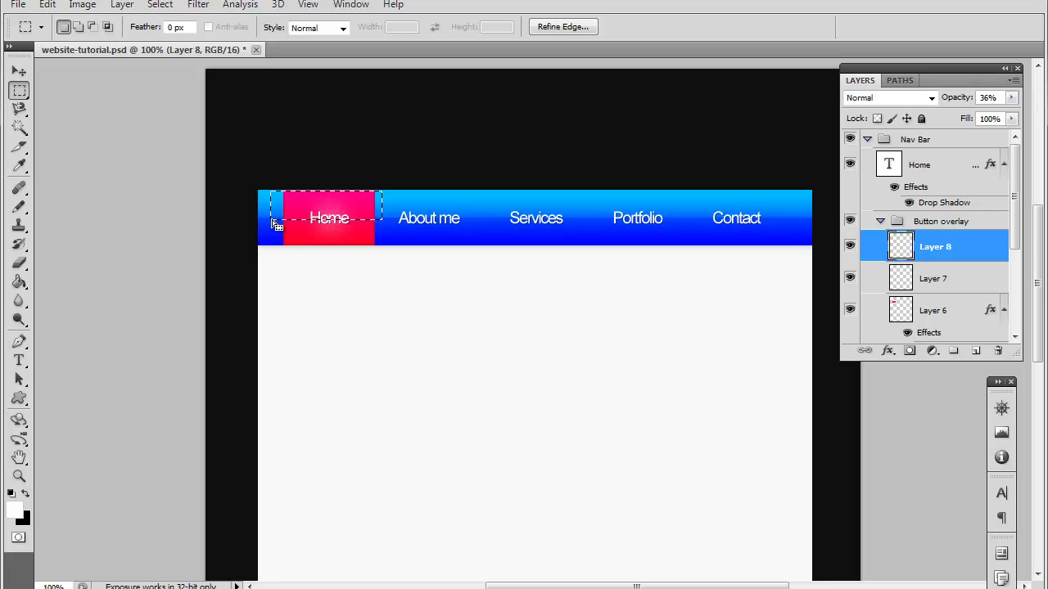
click(316, 221)
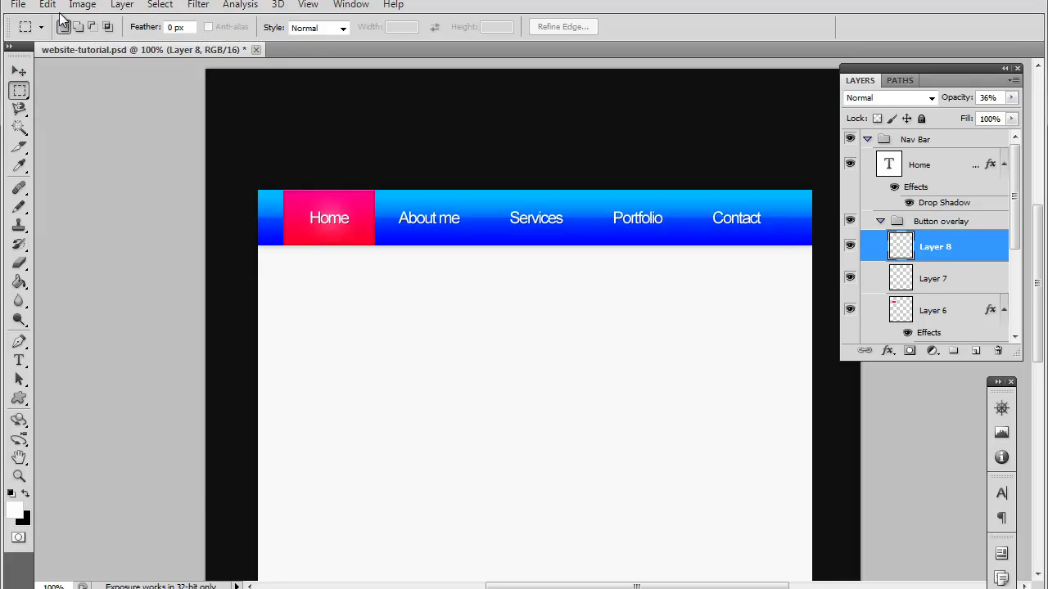
Open 112_0806_01z+BMW_GINA+grille.jpg from the DESKTOP folder via File > Open.
click(20, 5)
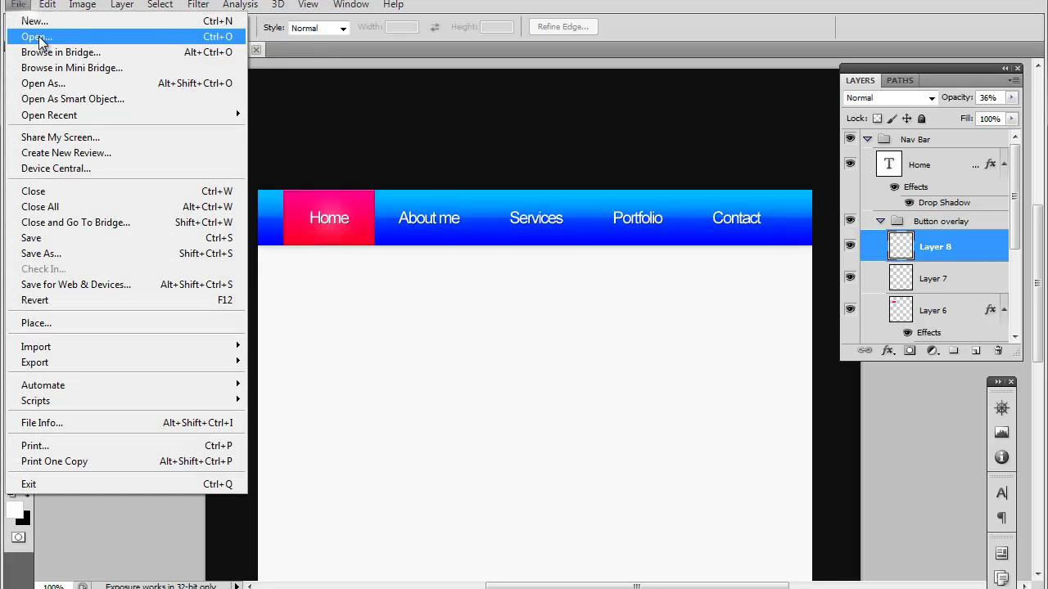
click(35, 36)
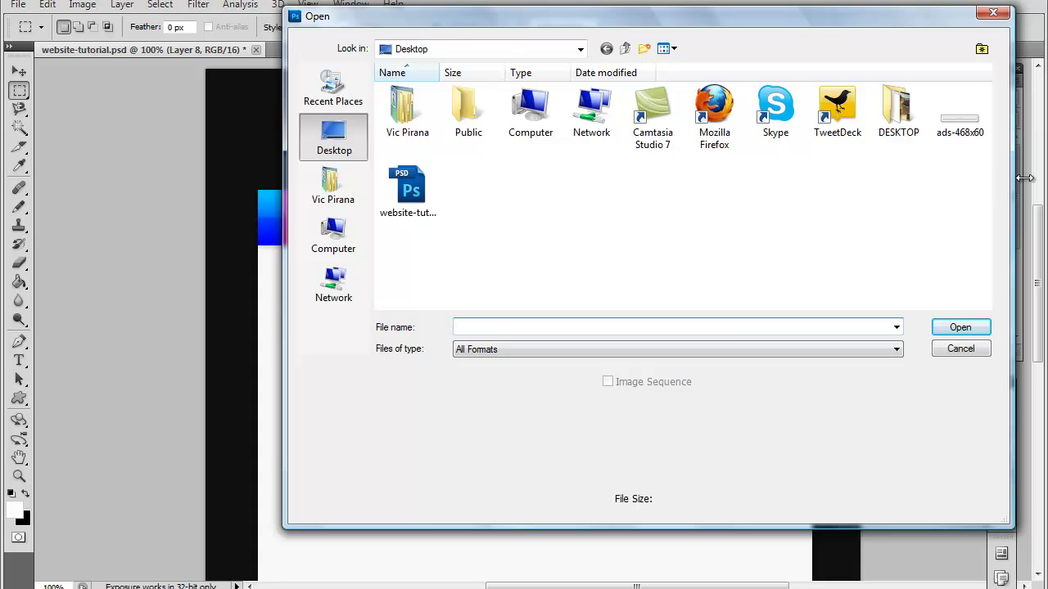
double_click(894, 110)
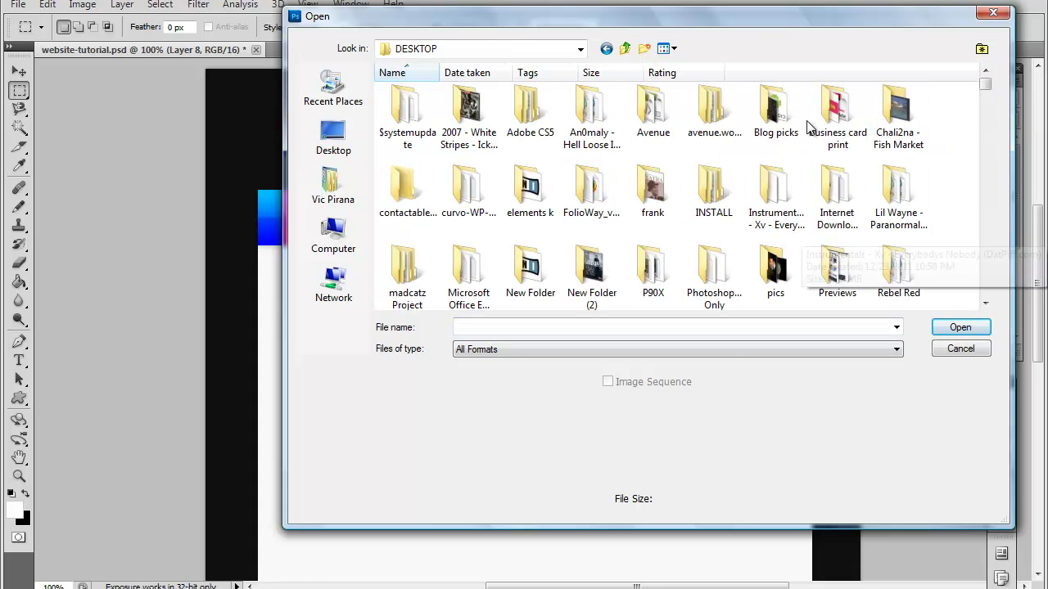
scroll(807, 128, down, 5)
scroll(807, 129, up, 5)
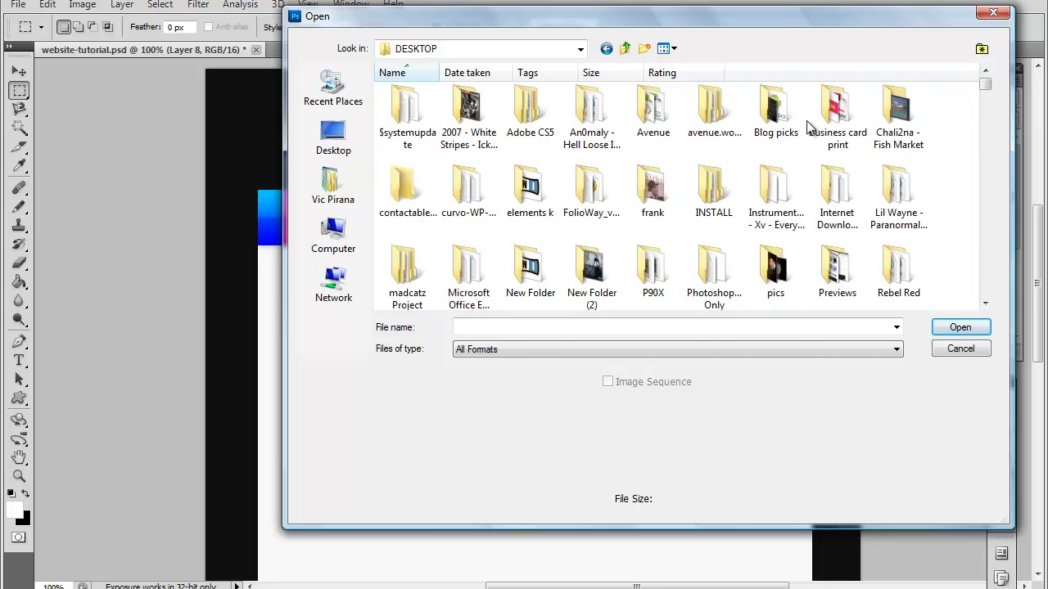
scroll(733, 184, down, 1)
scroll(733, 184, down, 4)
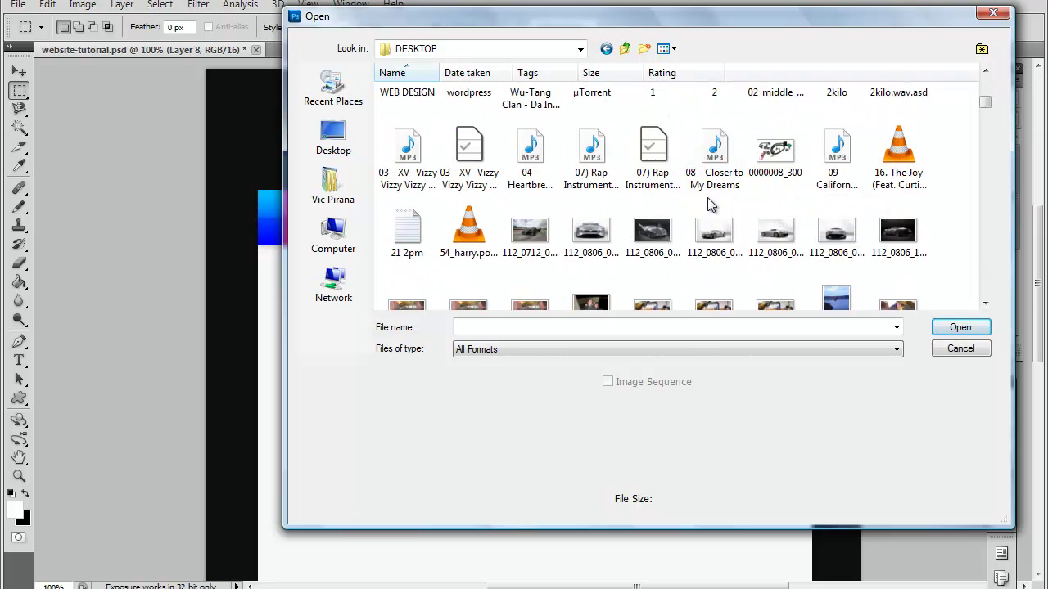
click(602, 241)
double_click(600, 241)
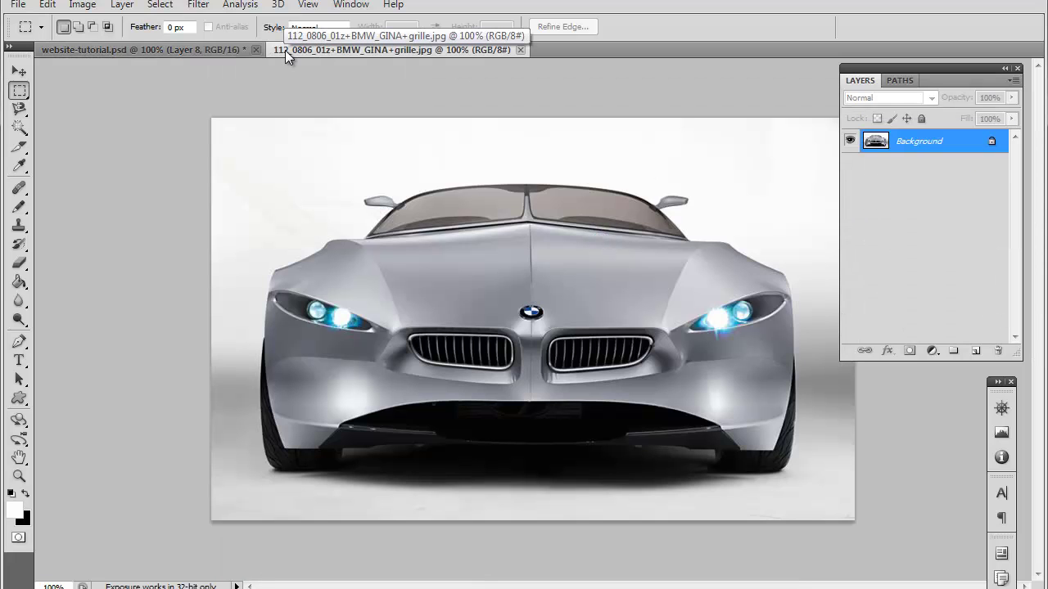
Select the whole BMW car photo with Ctrl+A.
key(ctrl+a)
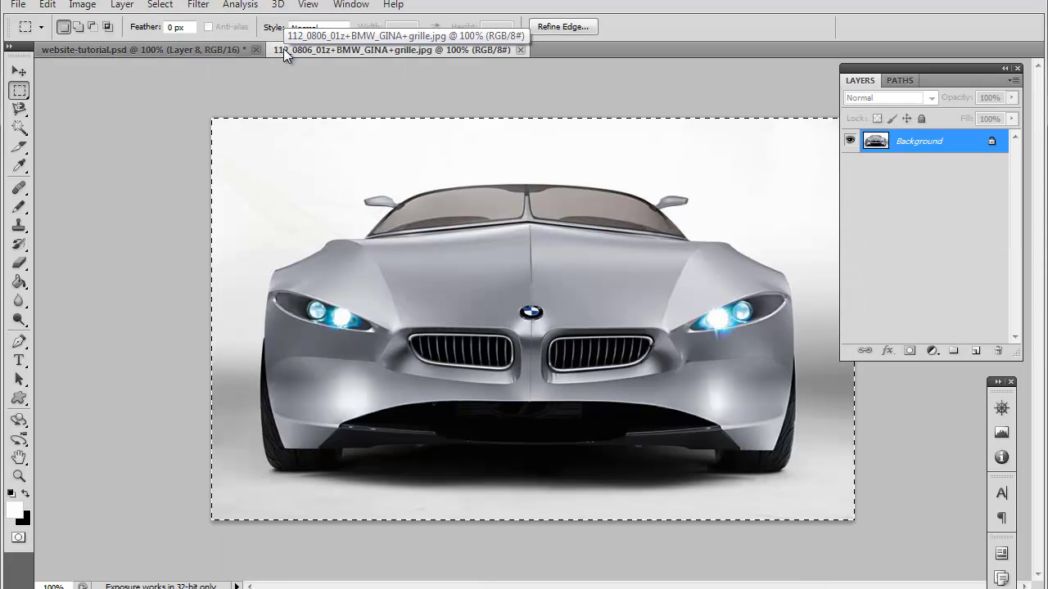
In website-tutorial.psd, collapse Button overlay and Nav Bar and add a new group named 'Slider'.
click(225, 53)
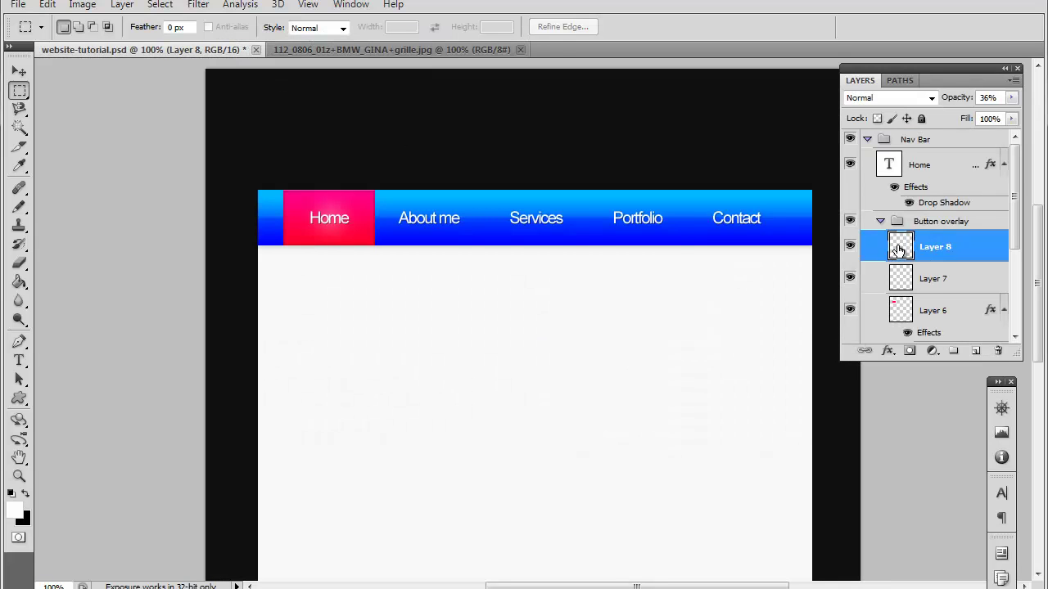
click(880, 221)
click(868, 140)
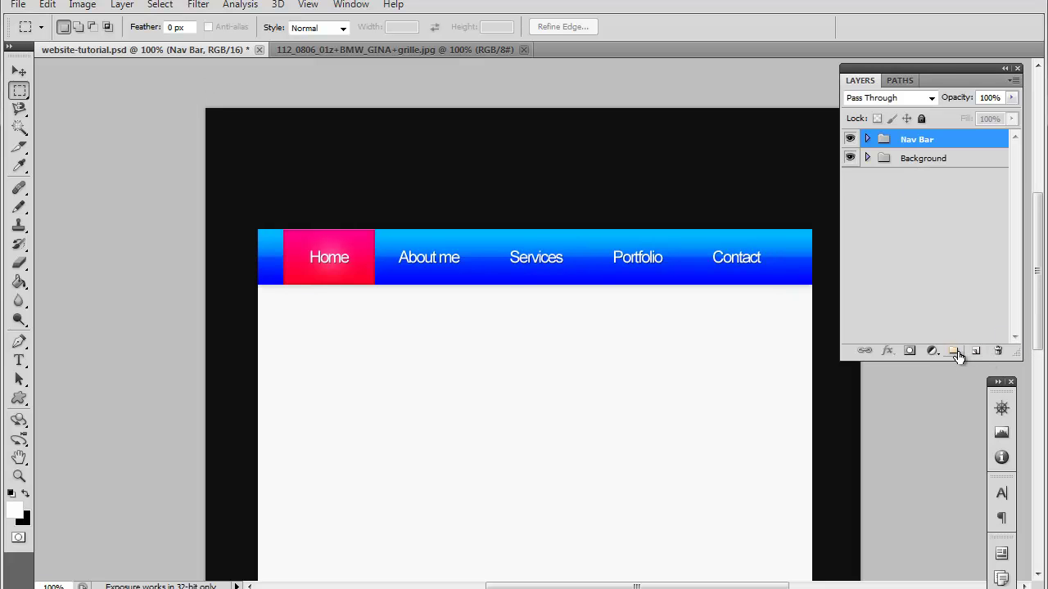
click(953, 351)
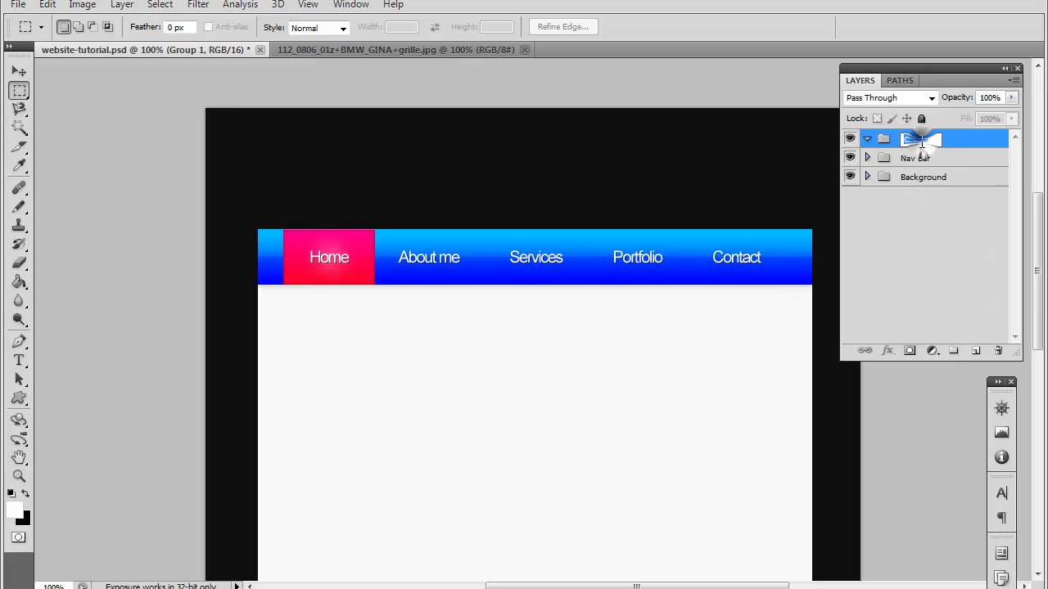
double_click(922, 141)
text(Slide)
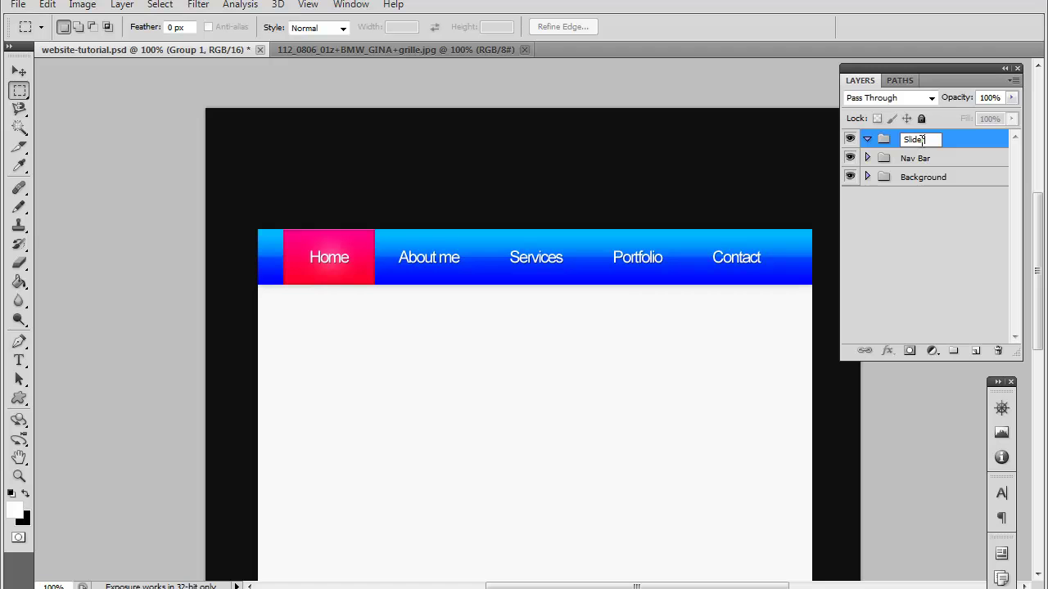
text(r)
click(954, 143)
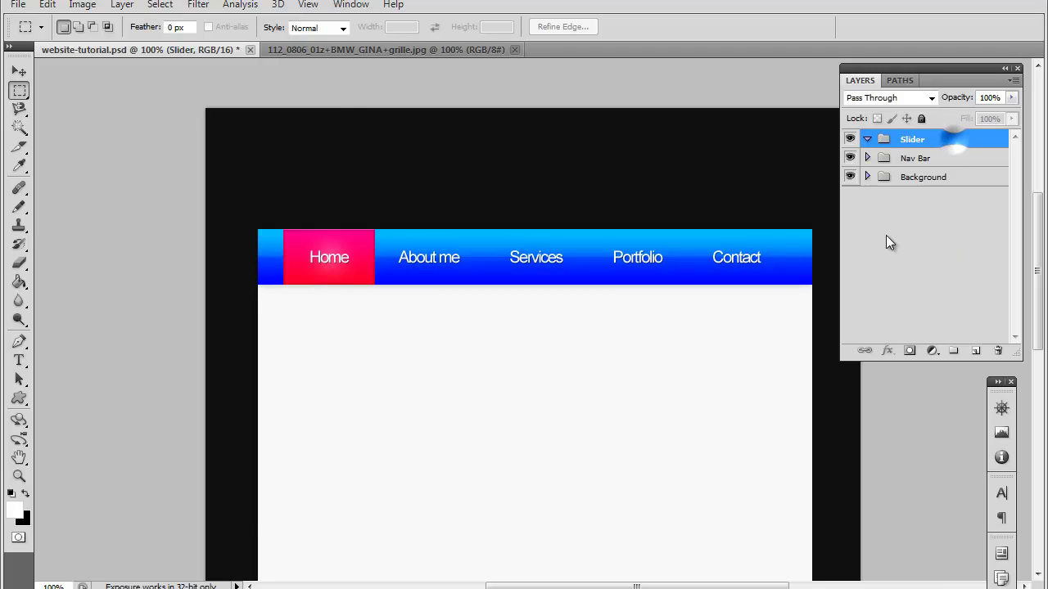
Paste the car photo into the Slider group and centre it near the top of the mockup.
key(ctrl+v)
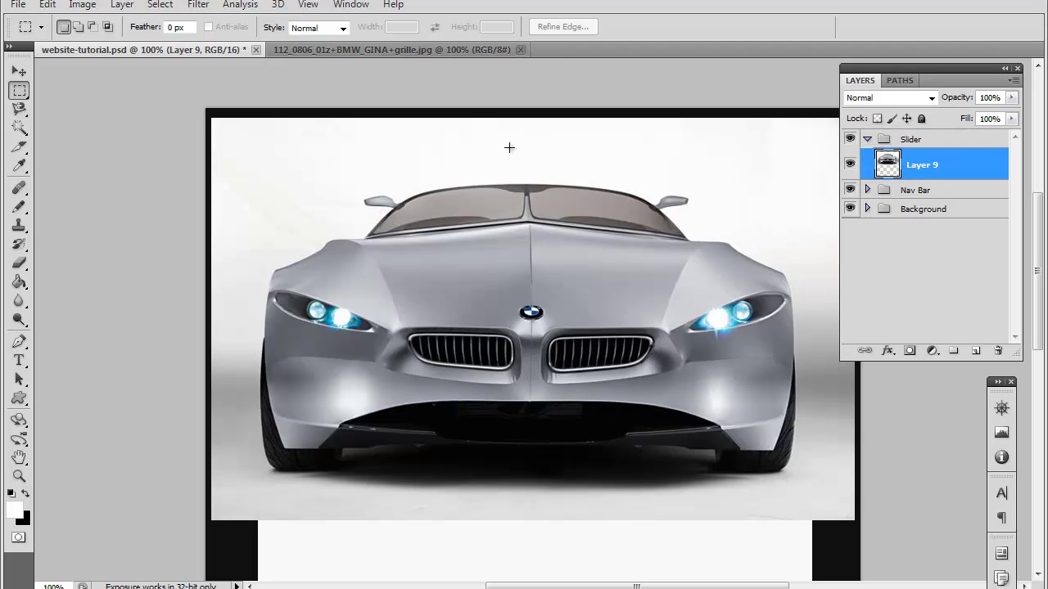
click(19, 71)
drag(692, 200, 693, 148)
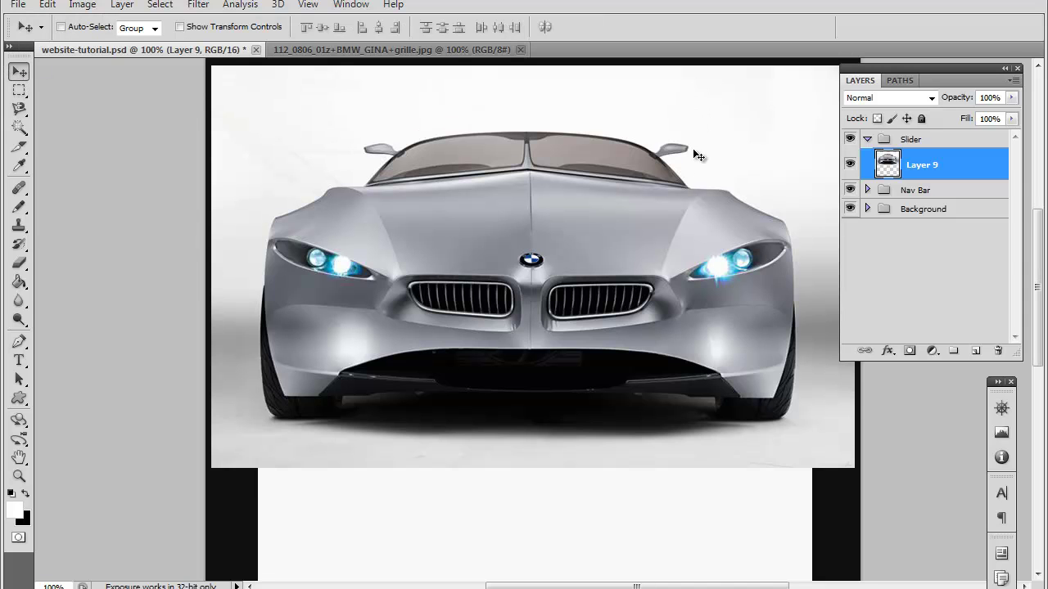
drag(621, 118, 629, 179)
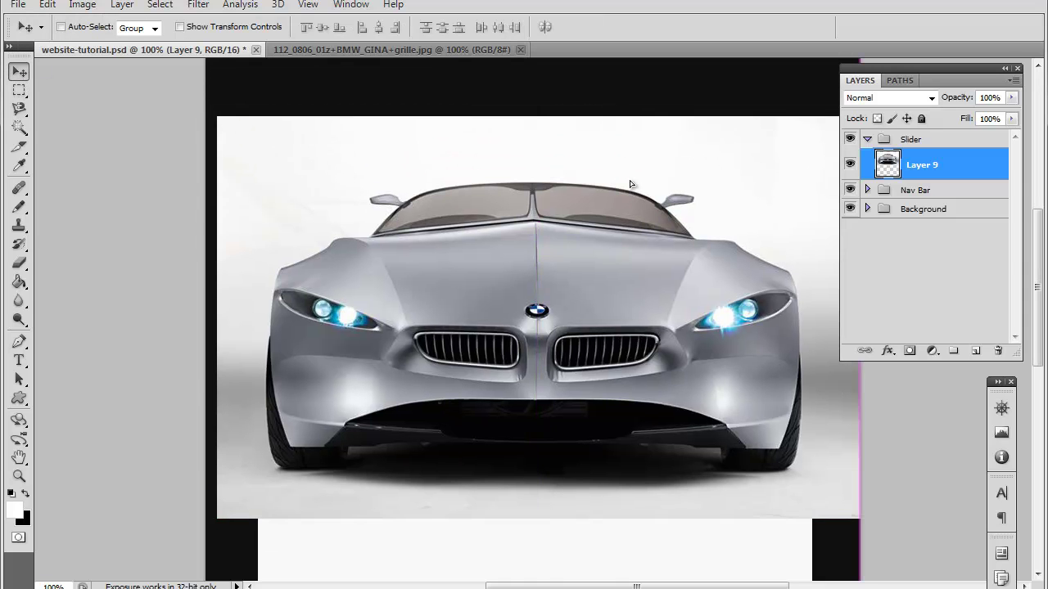
Free-transform the car image to 86.18% so it spans the page width.
key(ctrl+t)
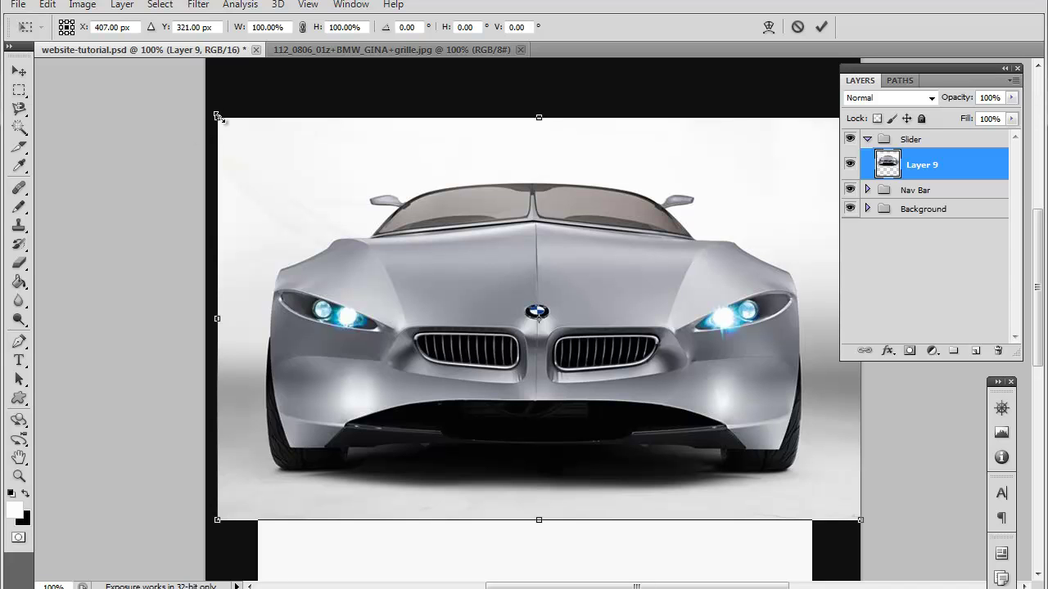
drag(217, 115, 369, 274)
drag(582, 306, 448, 302)
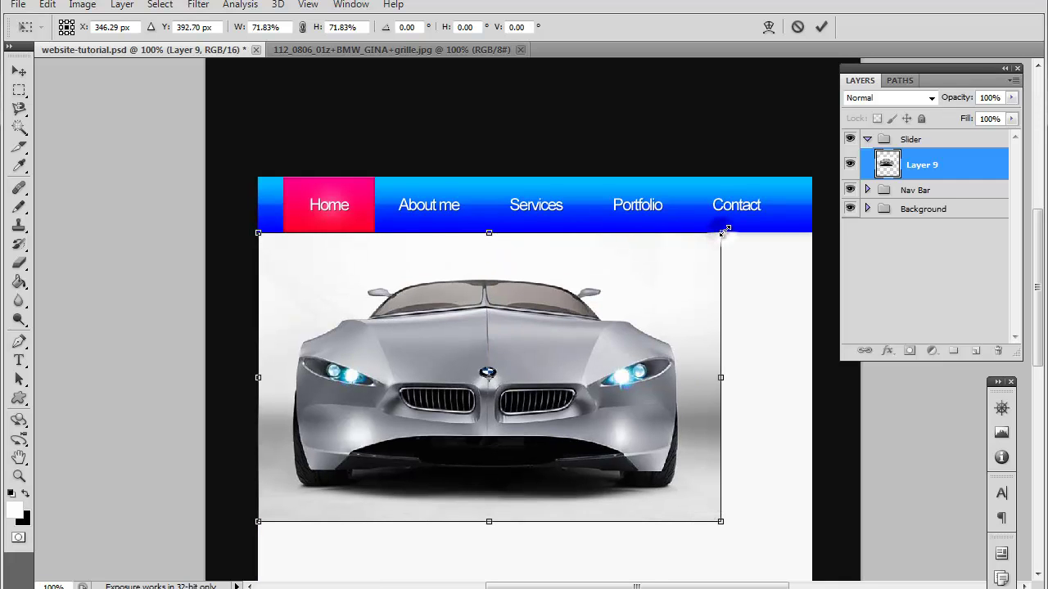
drag(723, 223, 834, 206)
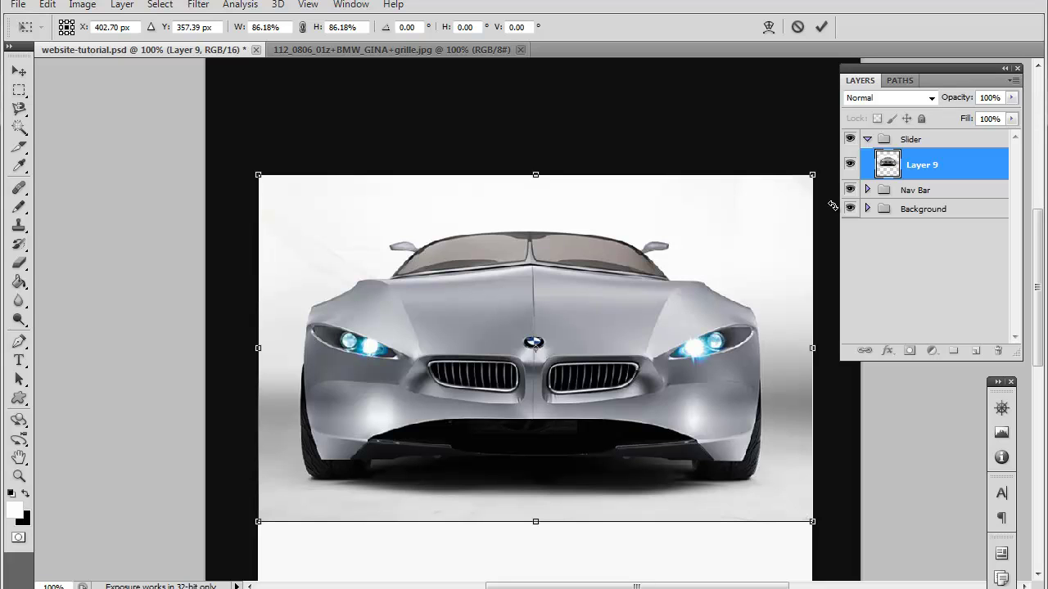
key(Return)
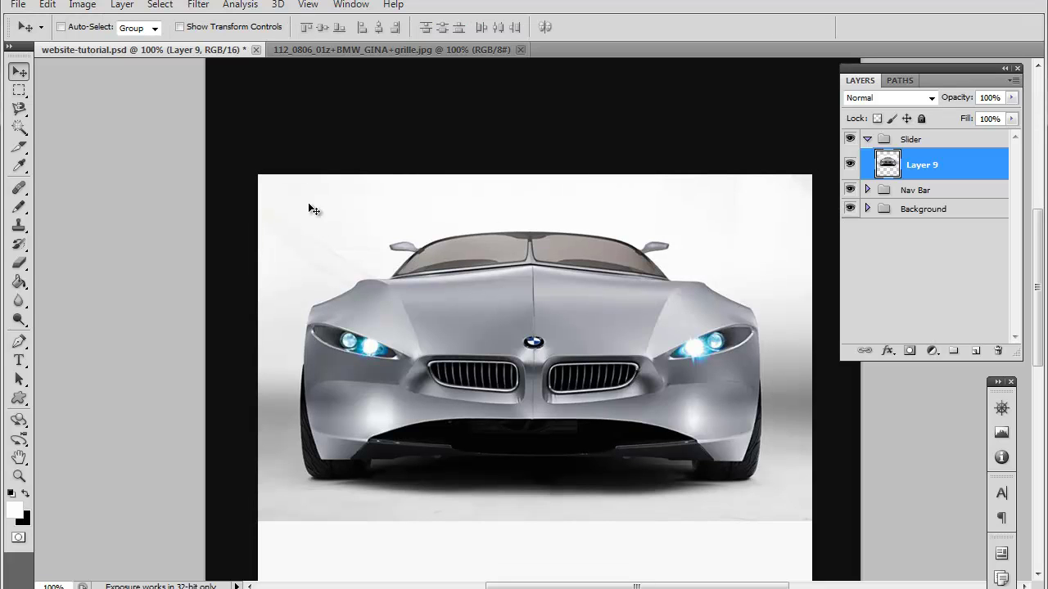
Draw a rectangular selection over the car image and shift it down about 19 px.
click(19, 89)
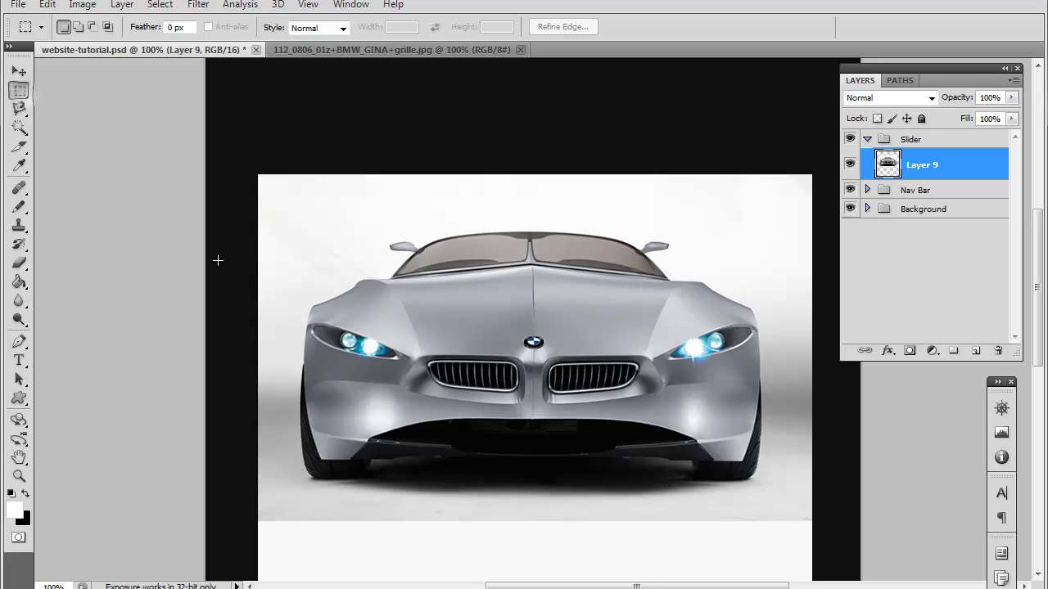
drag(221, 249, 837, 393)
drag(798, 335, 788, 363)
key(v)
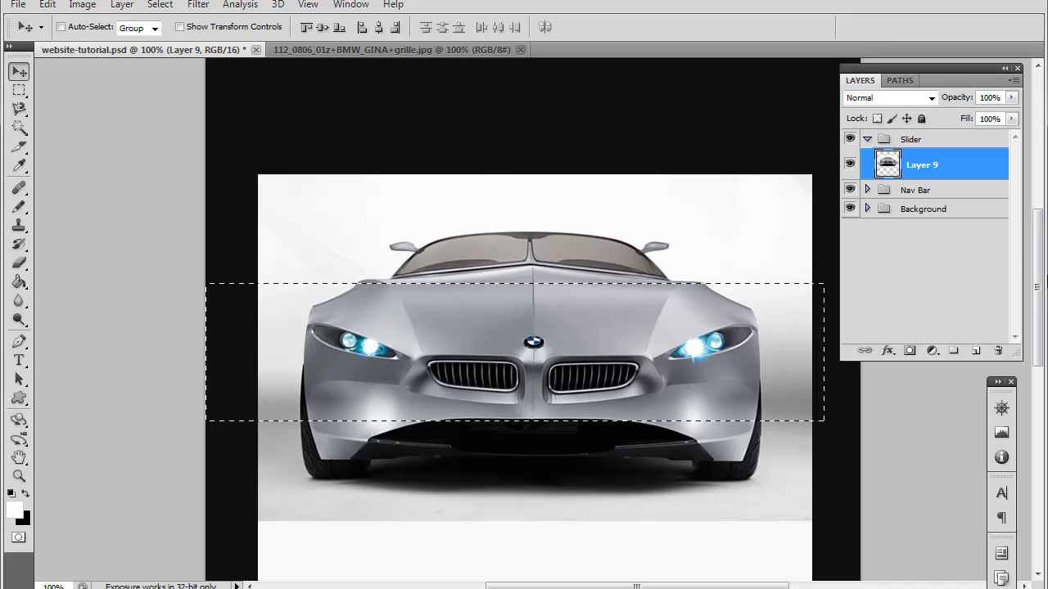
Restore the accidentally deleted car layer and nudge it flush beneath the nav bar.
click(998, 351)
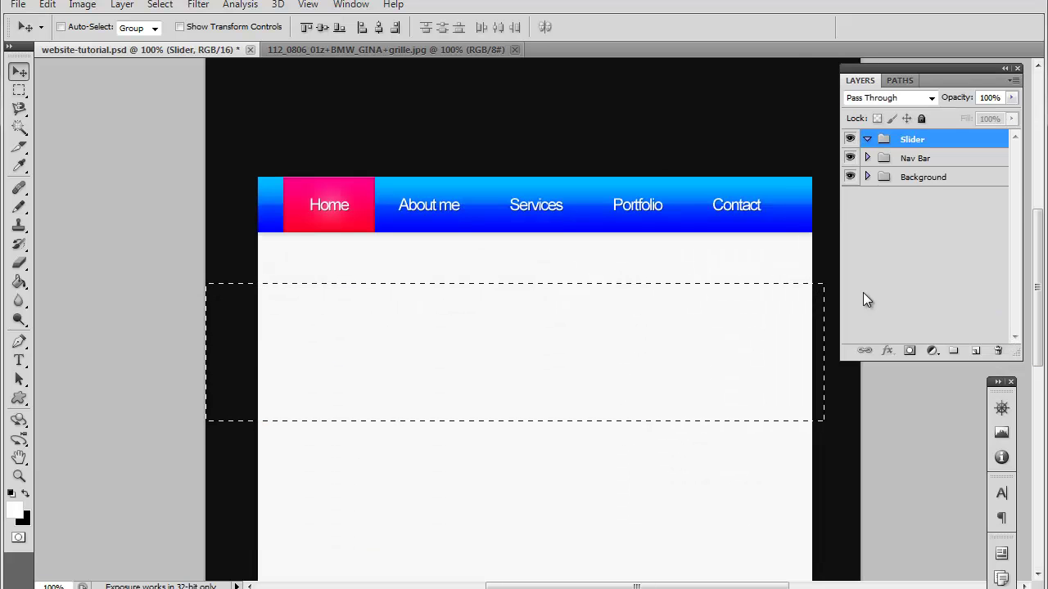
key(ctrl+z)
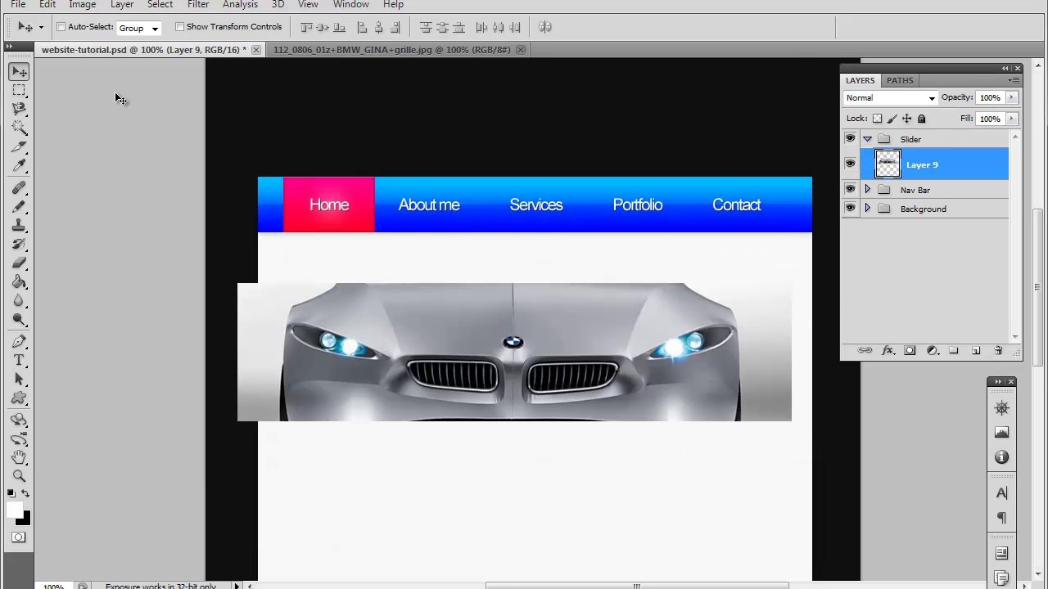
drag(563, 342, 581, 292)
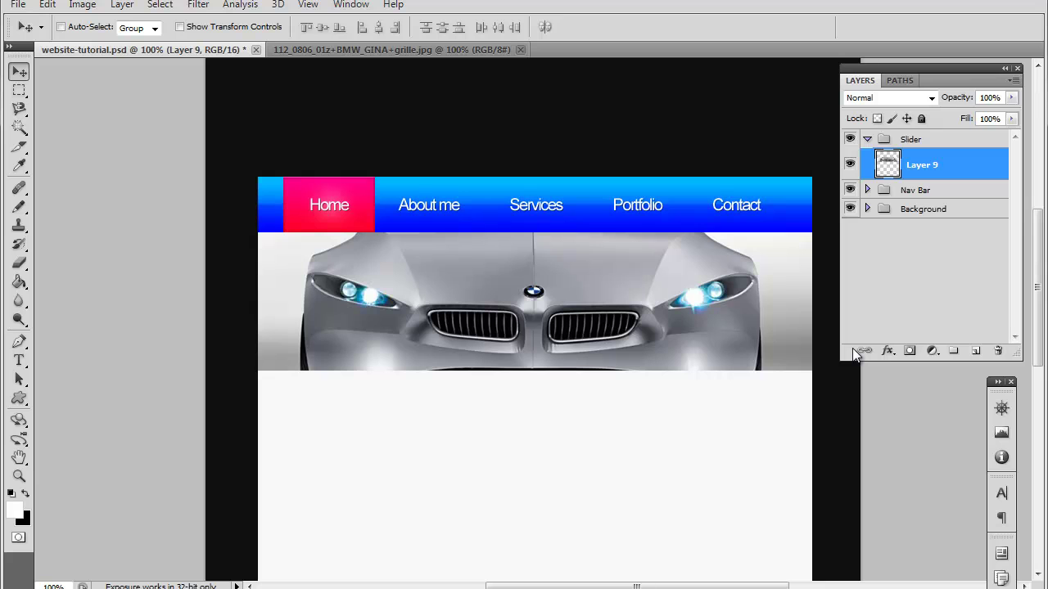
key(Down)
key(Down)
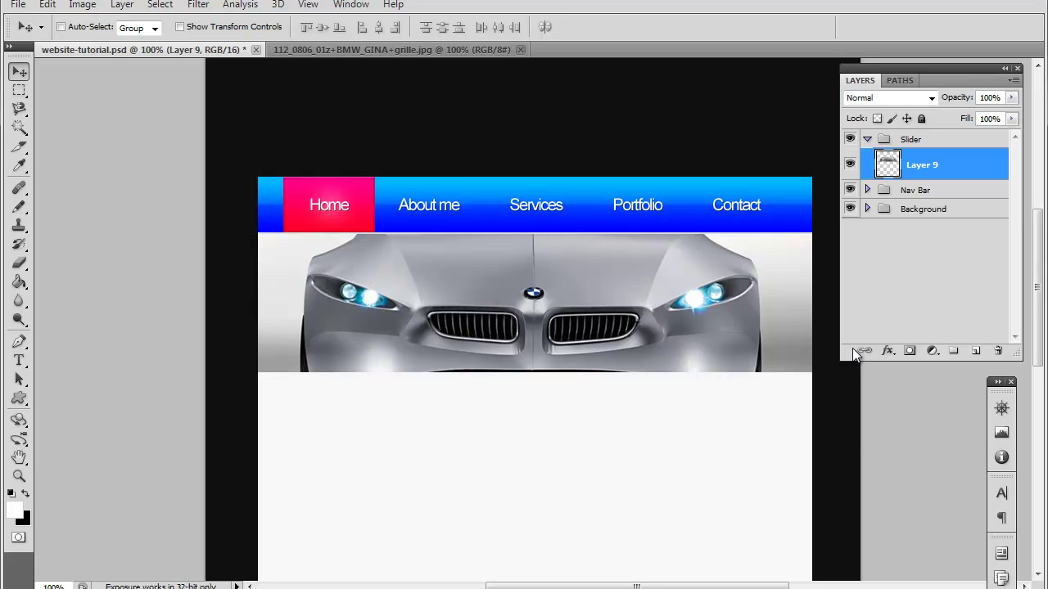
key(Up)
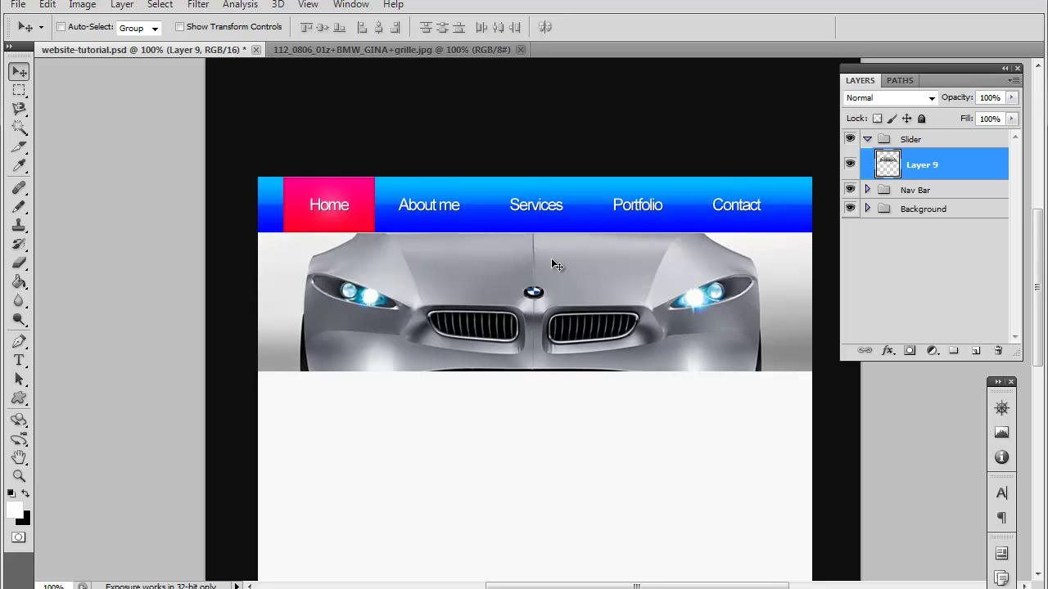
Give Layer 9 an Inner Shadow with 0 px distance and opacity lowered to about 39%.
double_click(958, 166)
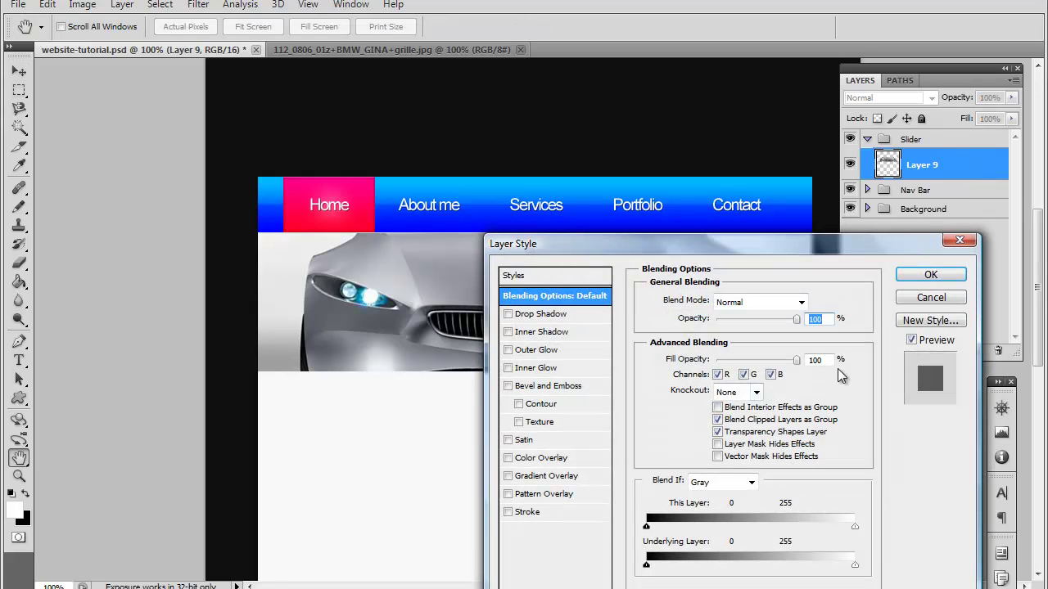
drag(763, 249, 713, 263)
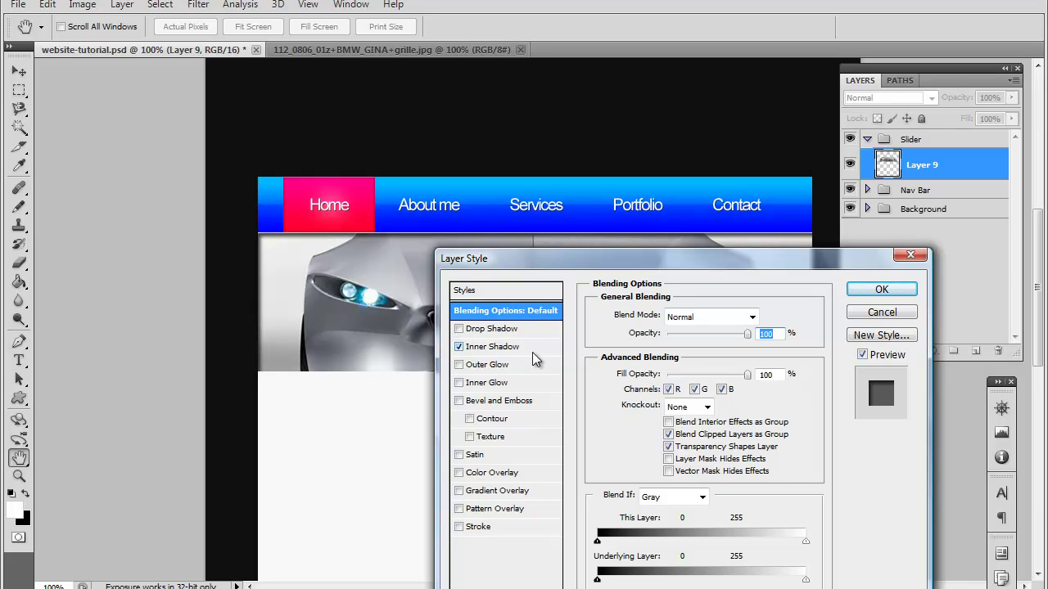
click(508, 347)
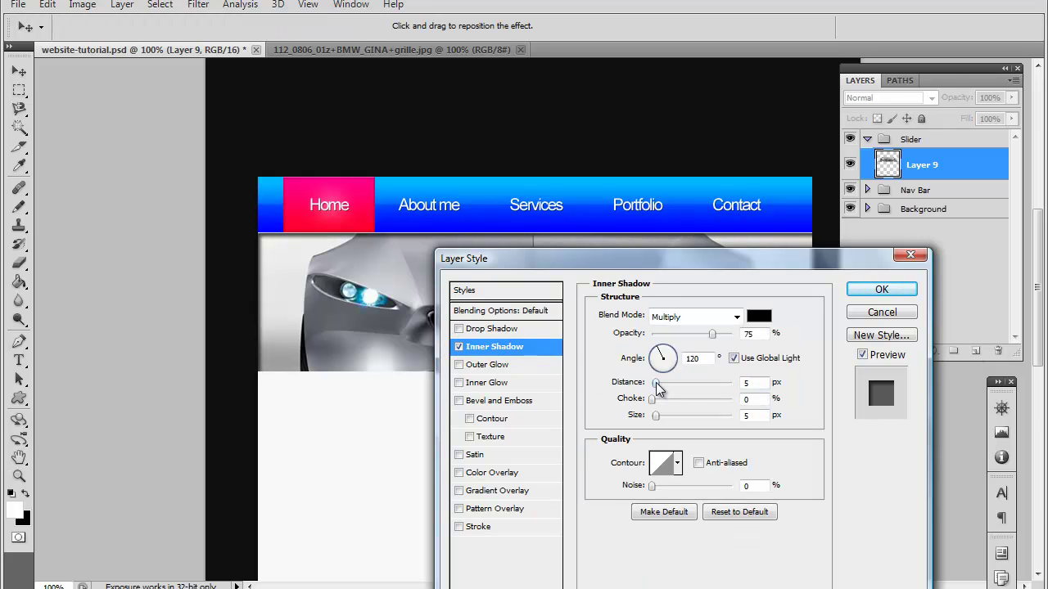
drag(658, 389, 645, 388)
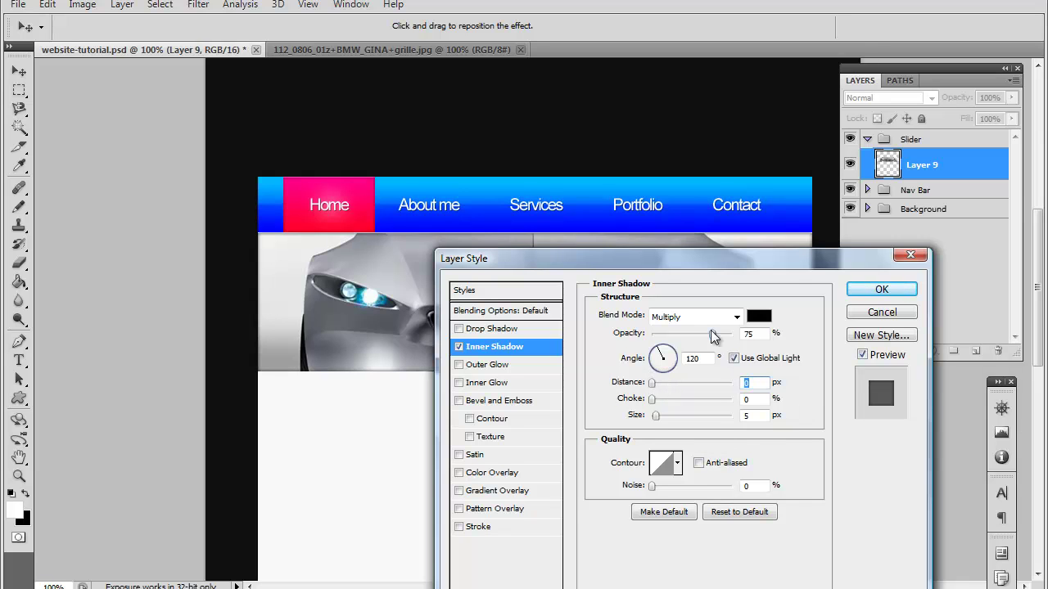
drag(712, 334, 684, 339)
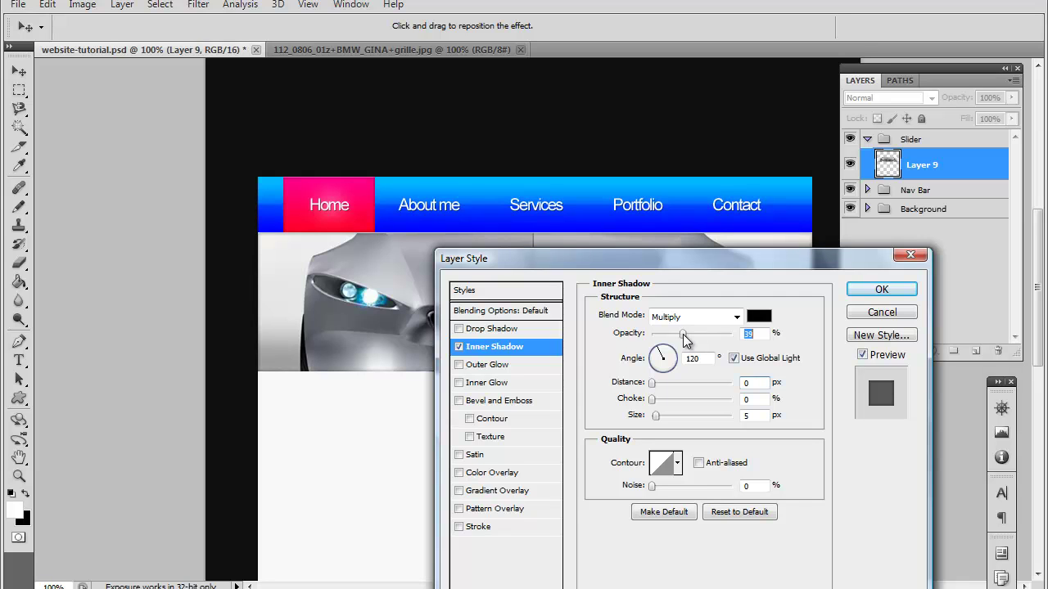
click(910, 289)
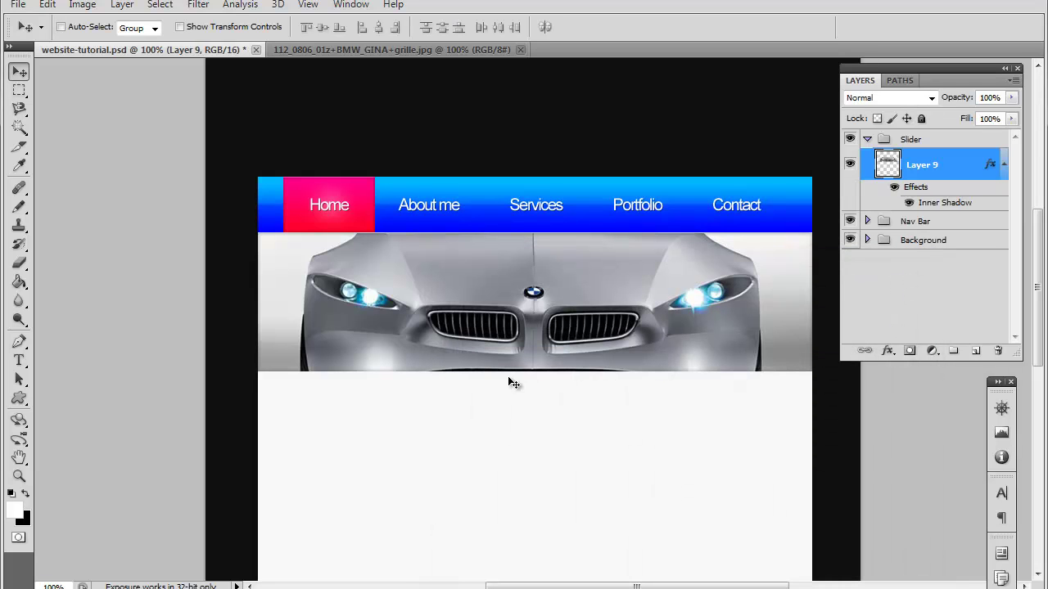
scroll(513, 382, up, 3)
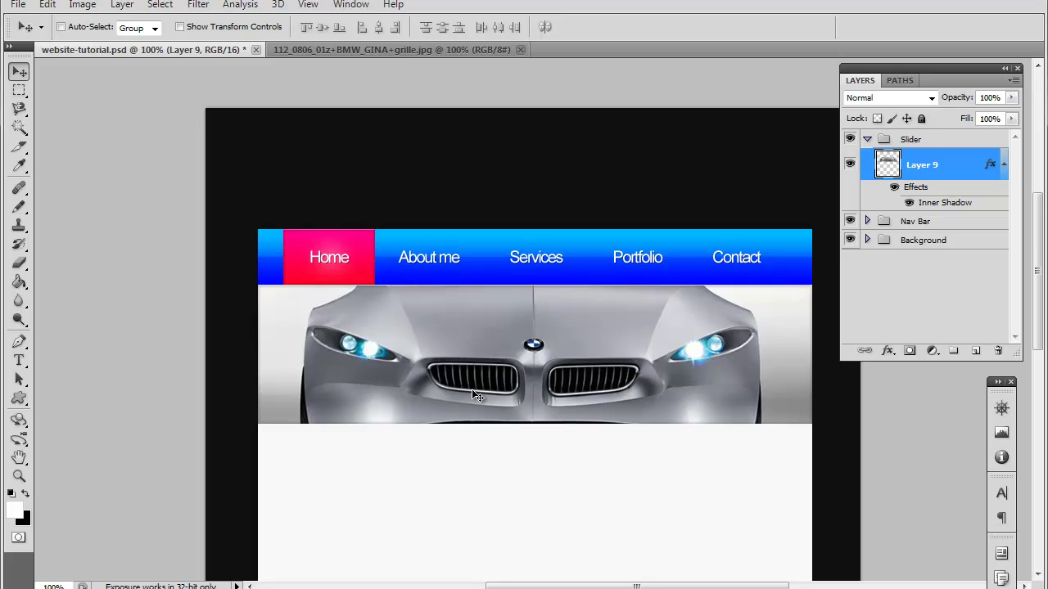
scroll(472, 396, down, 3)
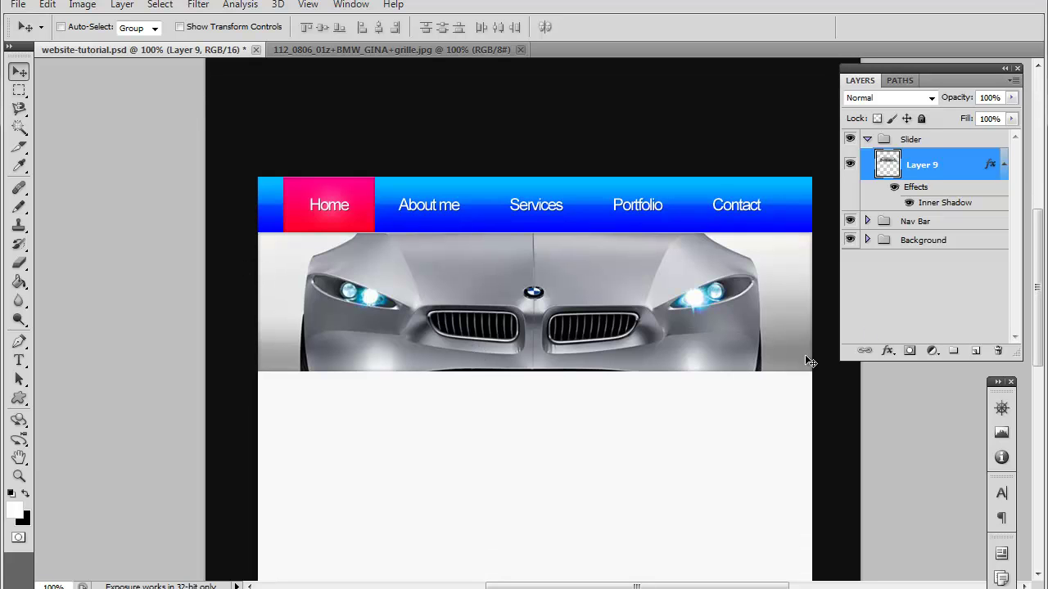
On new Layer 10, fill a small square at the banner's lower right with dark grey #252525.
click(19, 89)
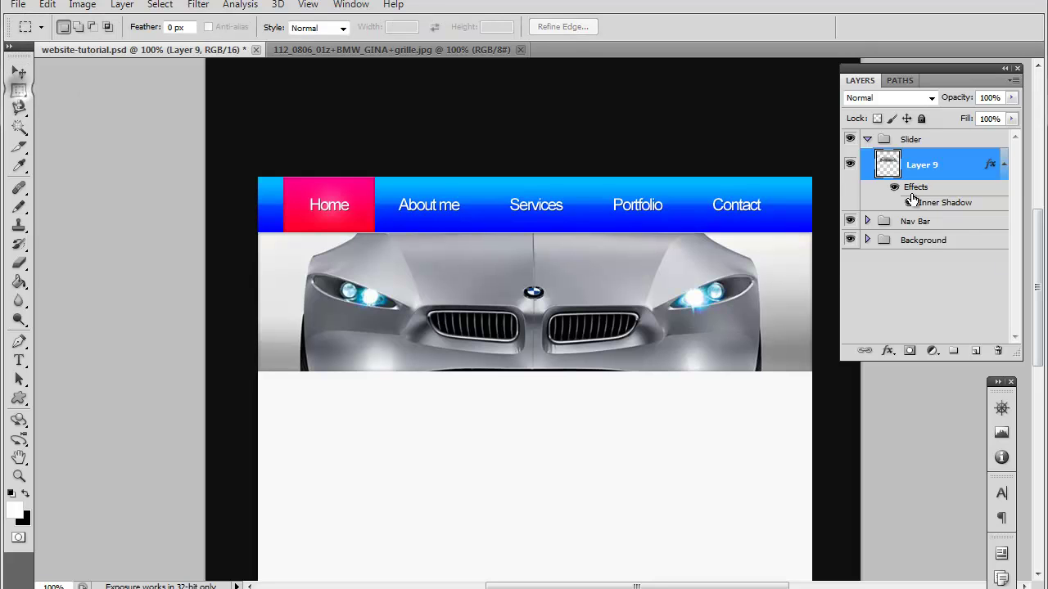
click(975, 351)
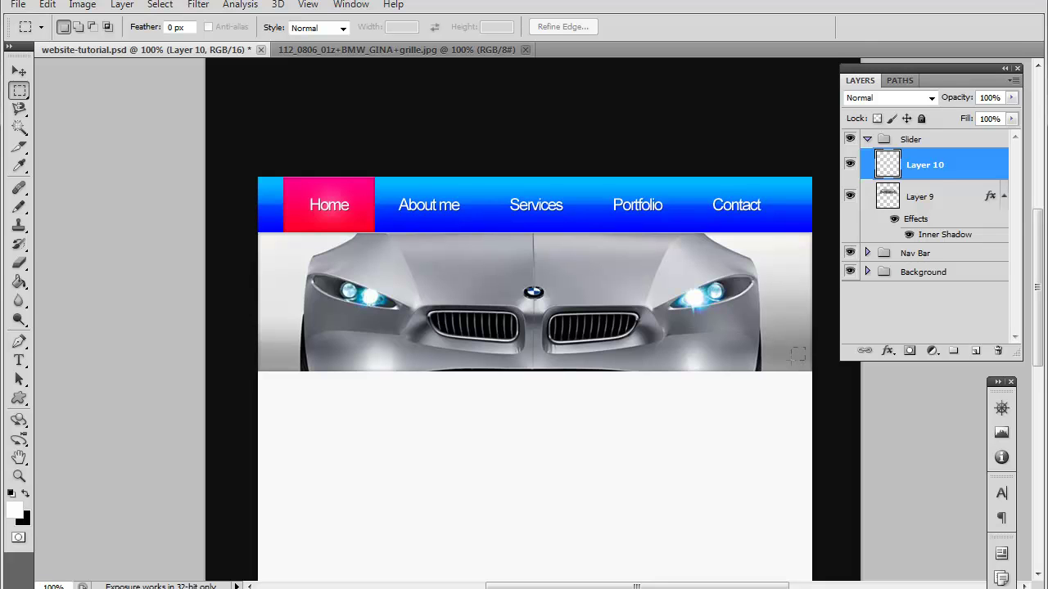
key(ctrl+a)
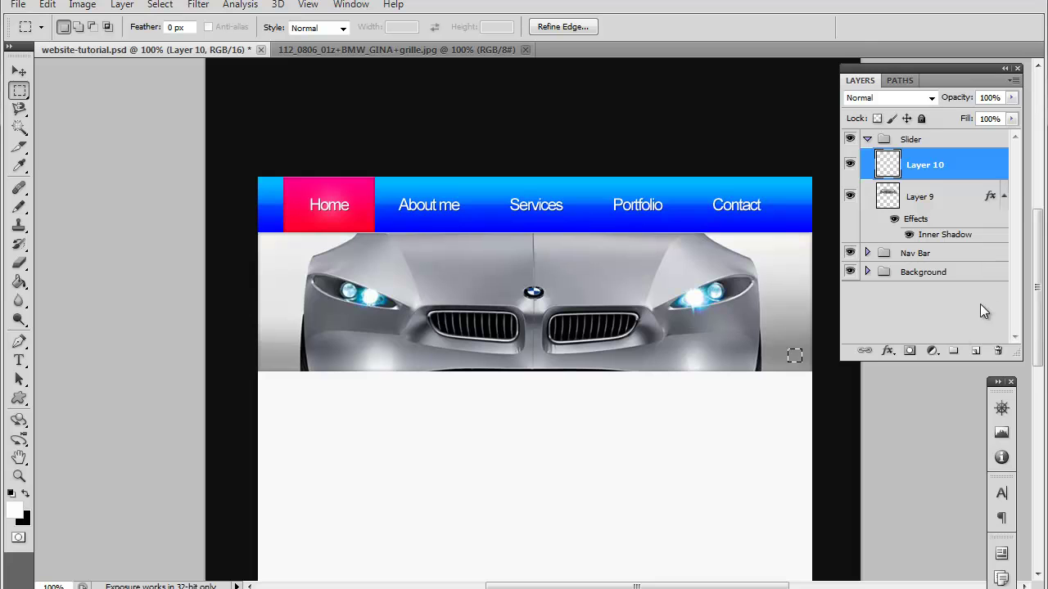
click(850, 164)
click(18, 283)
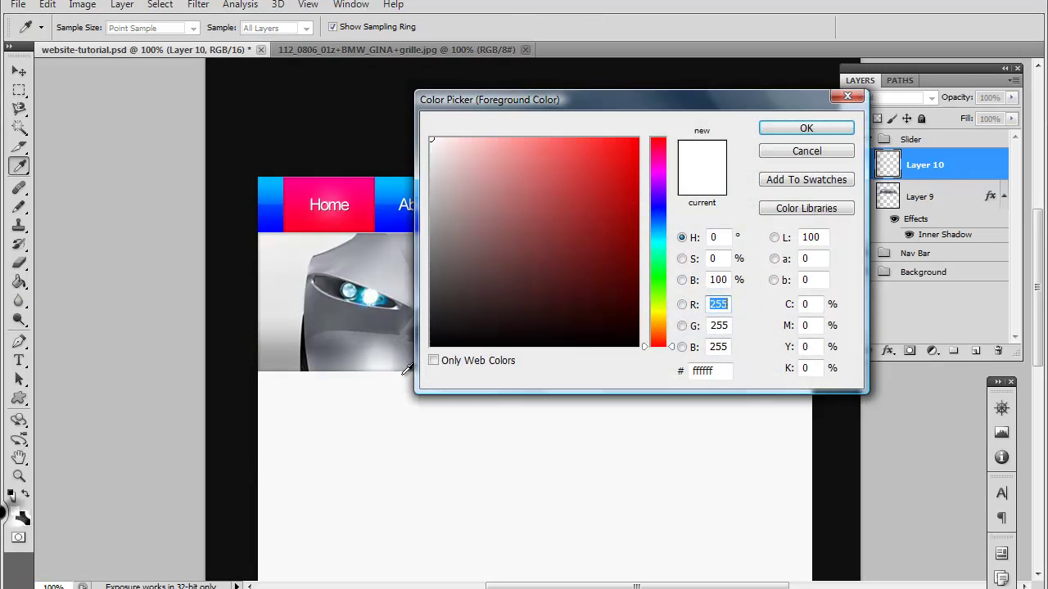
mouse_move(425, 332)
mouse_down()
mouse_move(383, 329)
mouse_move(377, 311)
mouse_move(357, 318)
mouse_up()
click(777, 124)
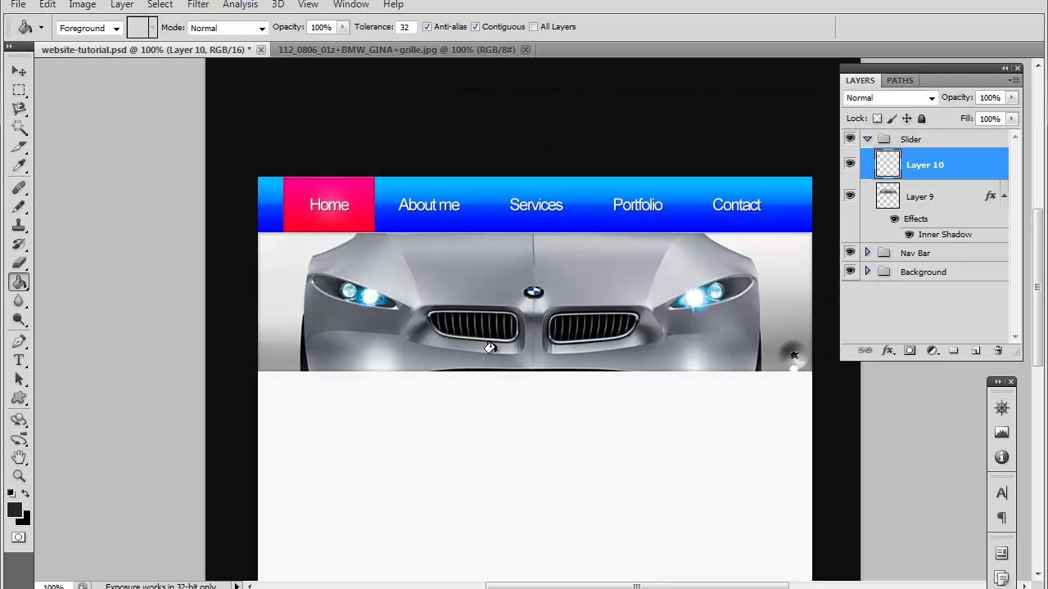
click(792, 354)
click(18, 73)
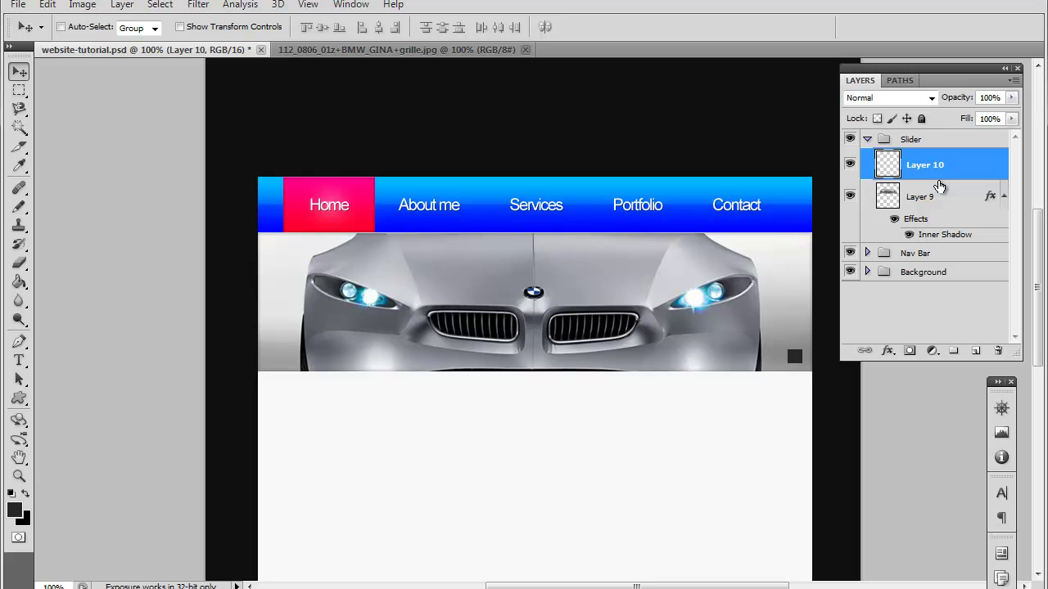
Set the square to 58% opacity, duplicate it twice, and stack the copies vertically above it.
drag(1011, 98, 971, 167)
key(ctrl+j)
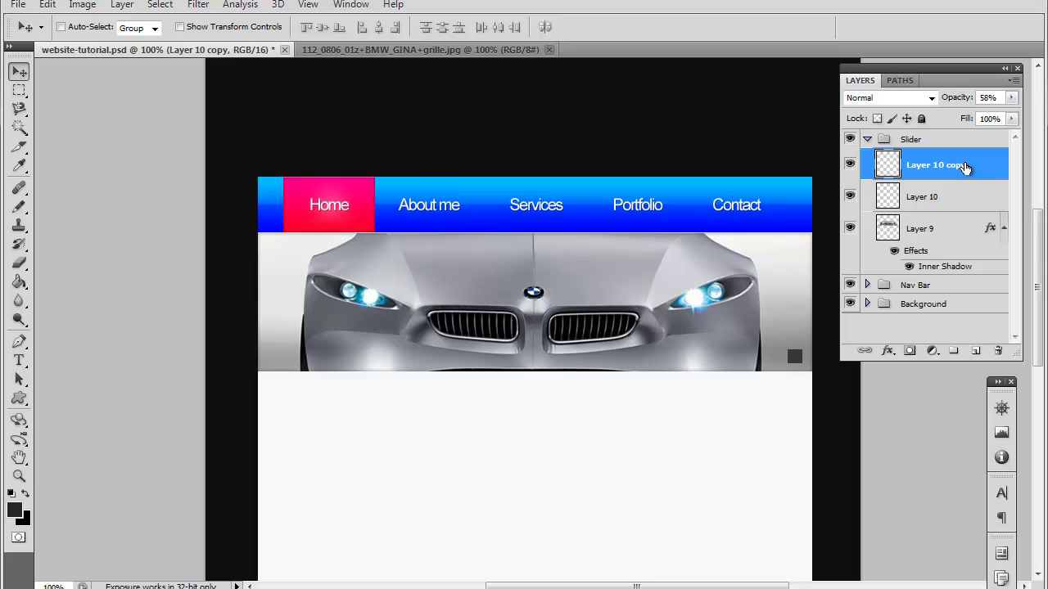
drag(802, 366, 803, 349)
key(ctrl+j)
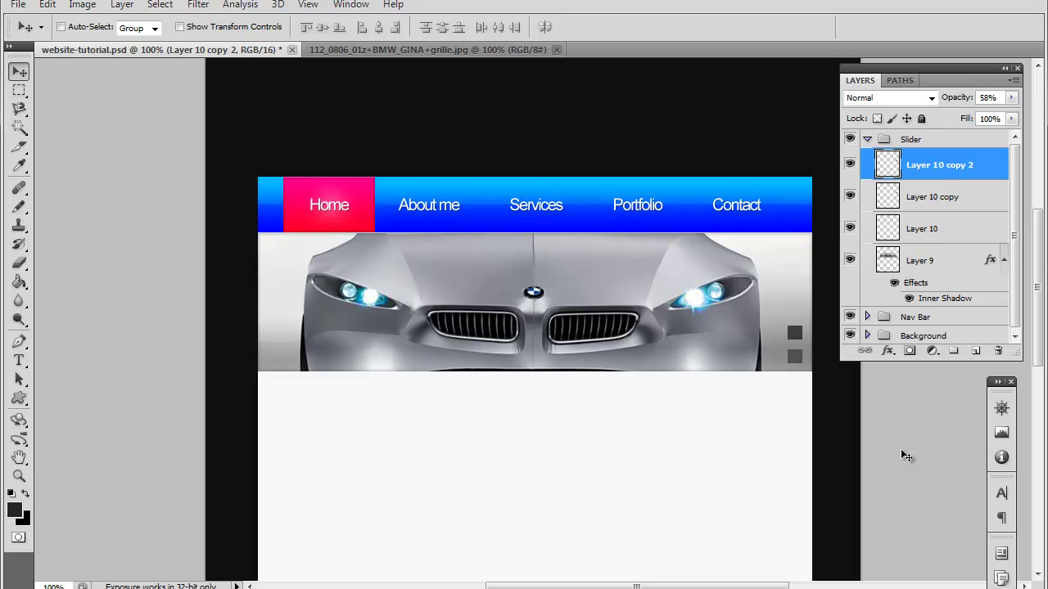
drag(803, 328, 804, 309)
shift+click(969, 204)
shift+click(963, 229)
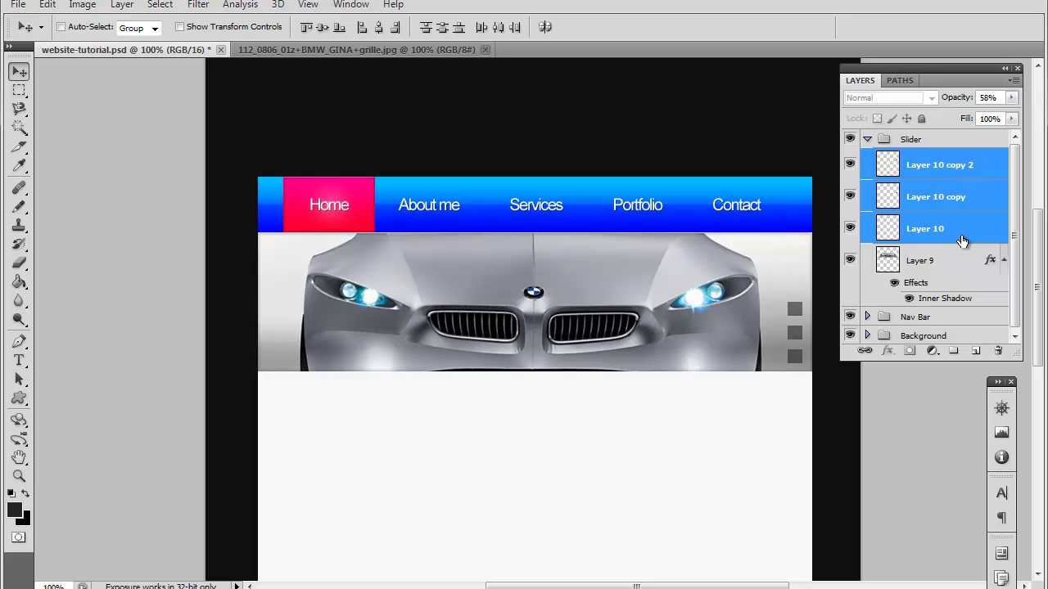
click(953, 166)
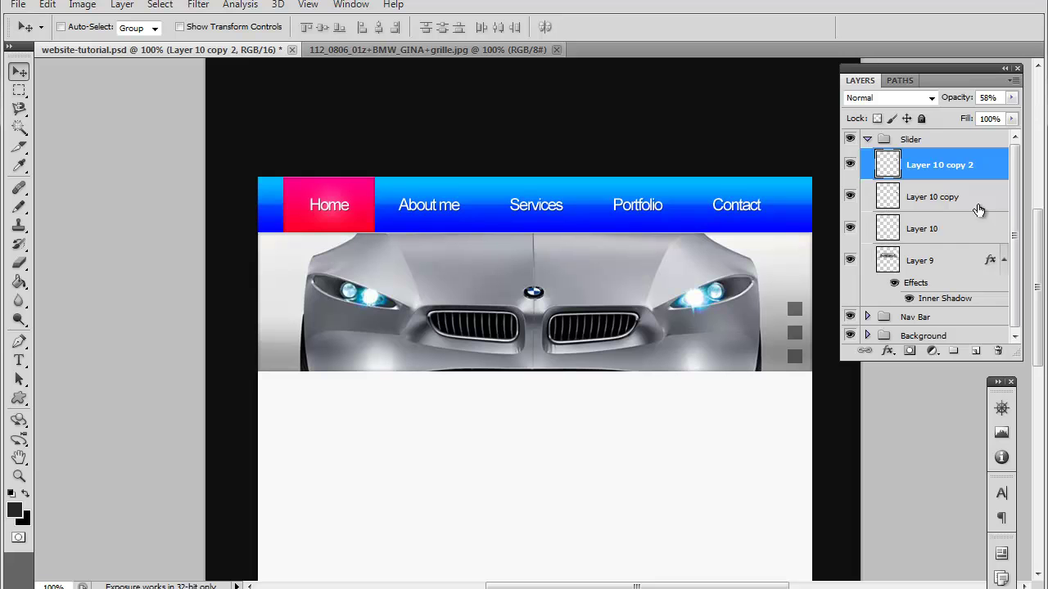
Load the top square layer's shape as a selection with Load Selection.
click(159, 5)
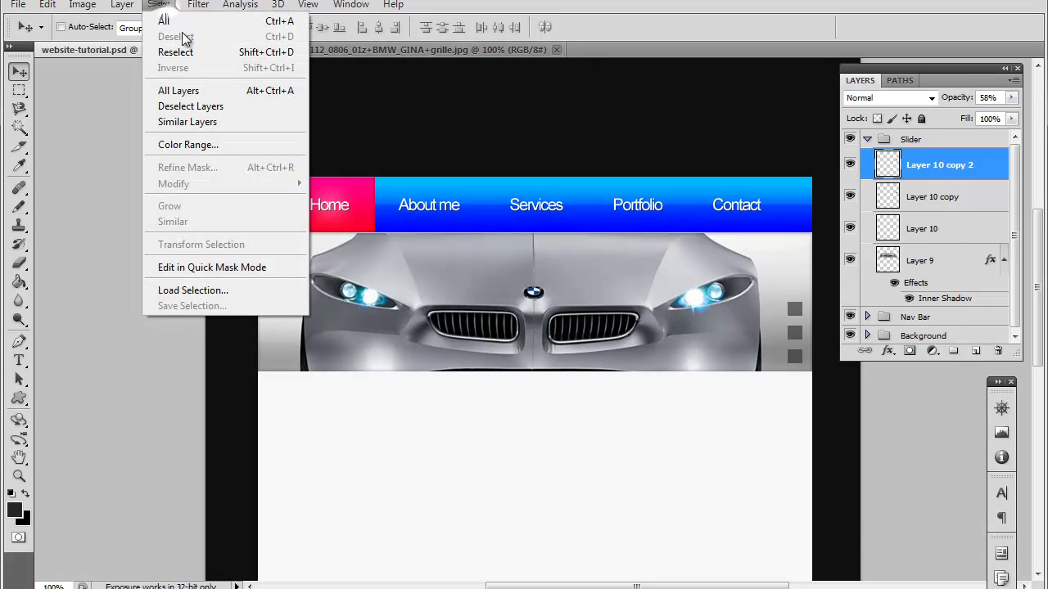
click(236, 290)
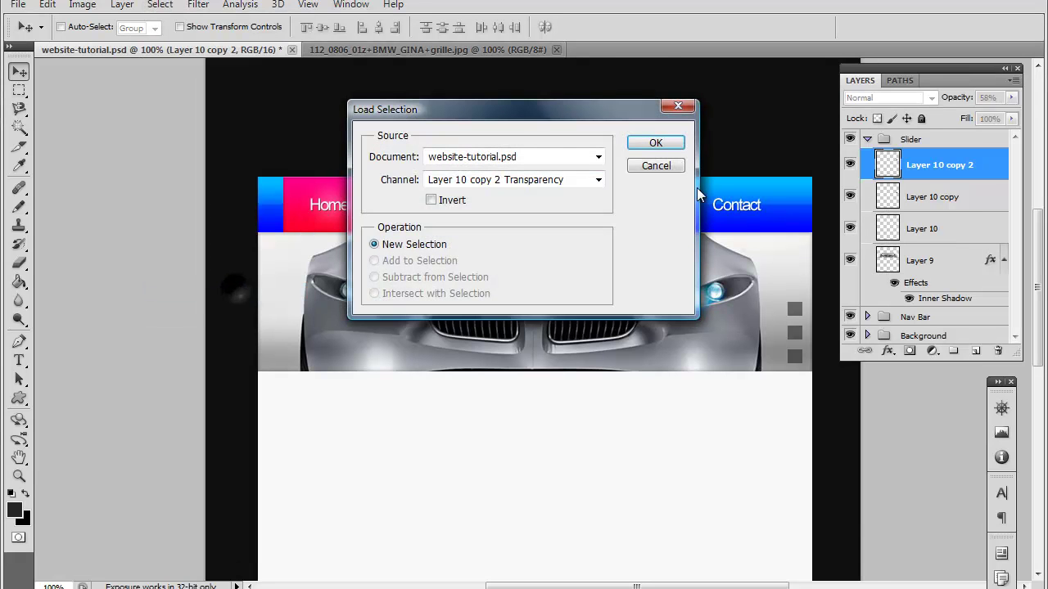
click(652, 144)
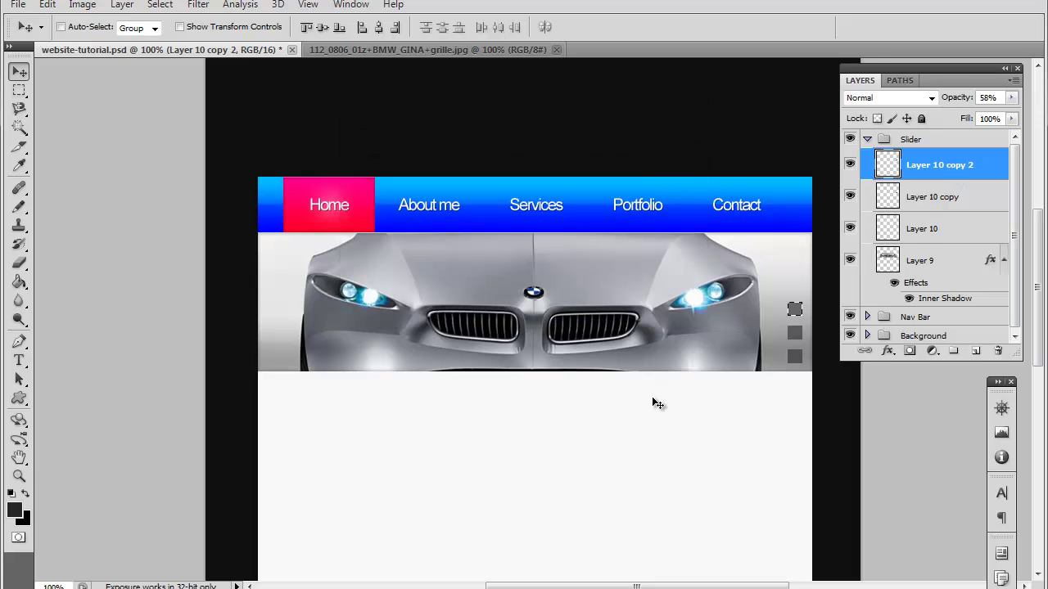
Fill the top square with blue sampled from the nav bar and set its opacity to 100%.
click(19, 280)
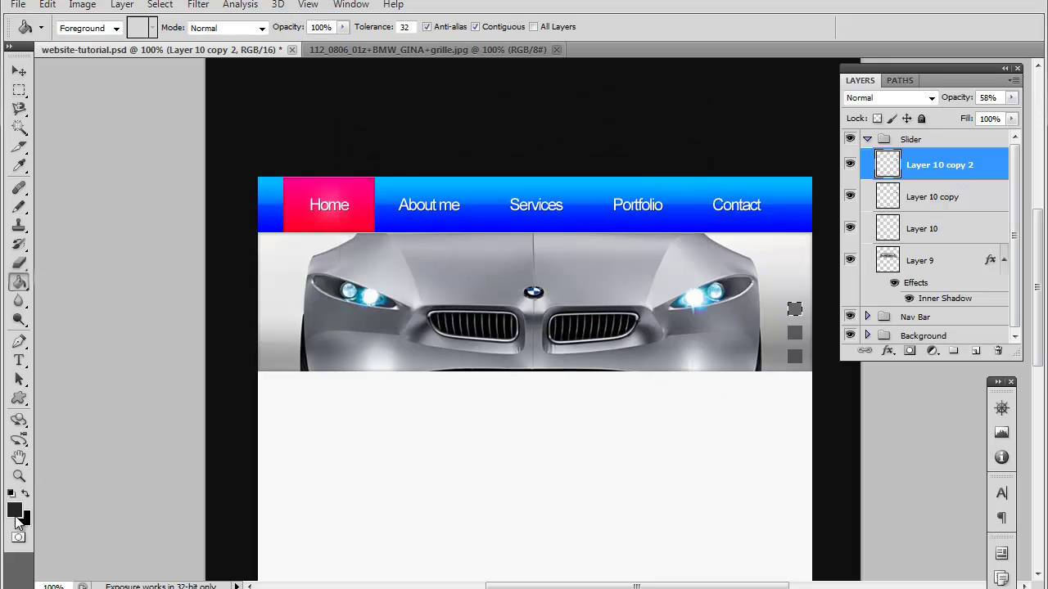
key(i)
click(14, 510)
drag(569, 105, 379, 335)
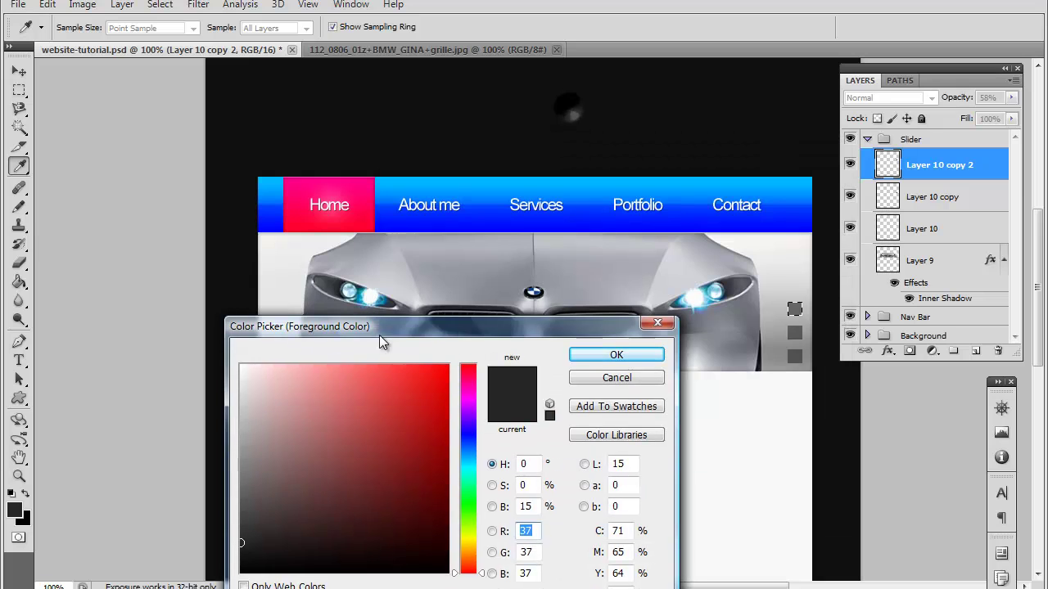
click(492, 221)
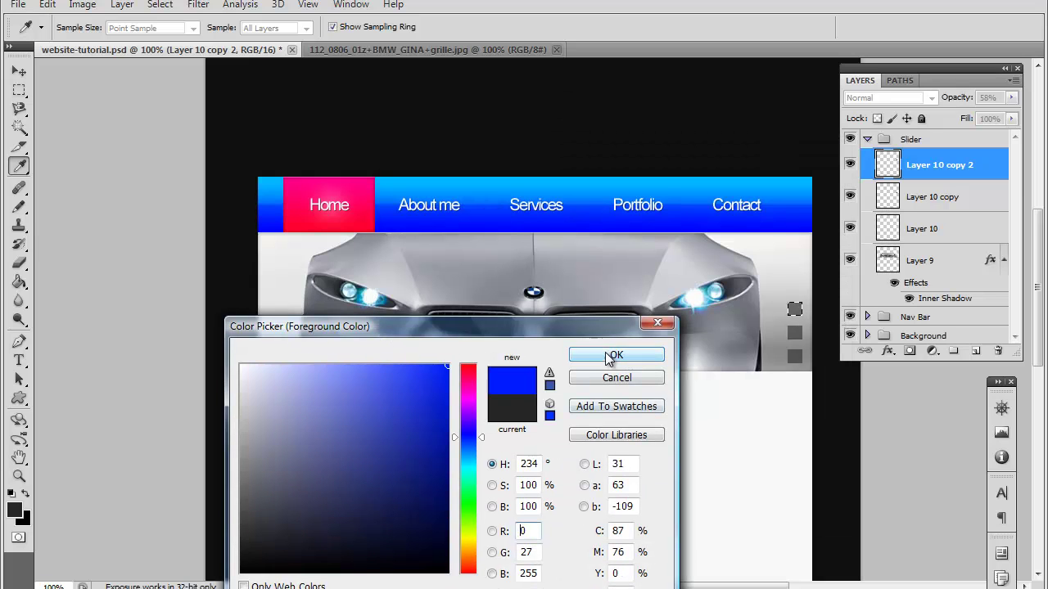
click(616, 354)
click(792, 309)
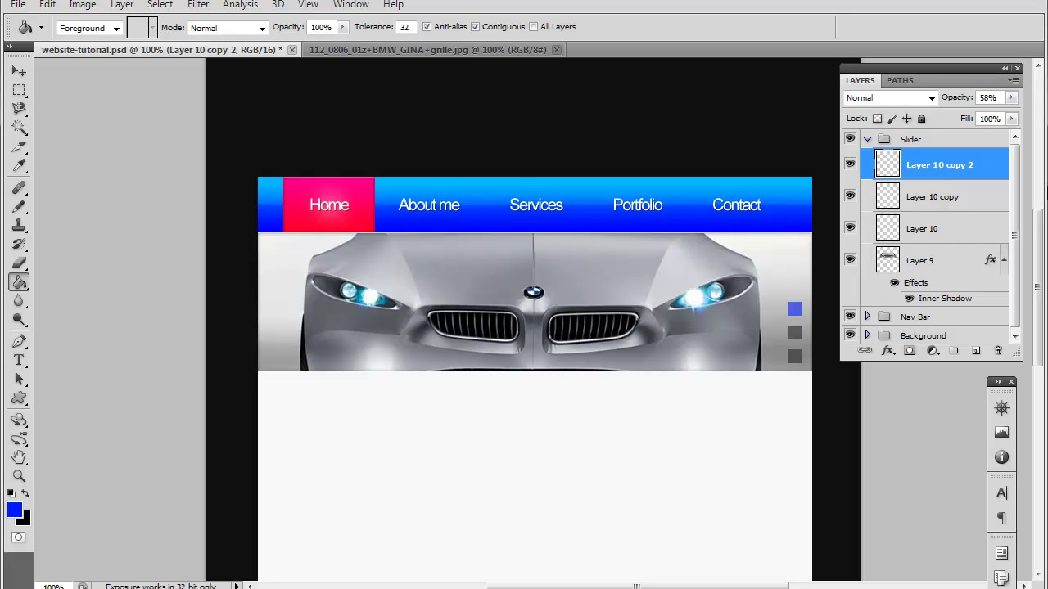
drag(1010, 97, 990, 158)
Try an Overlay blend mode and gradient overlay on the square's layer style, then cancel.
double_click(991, 158)
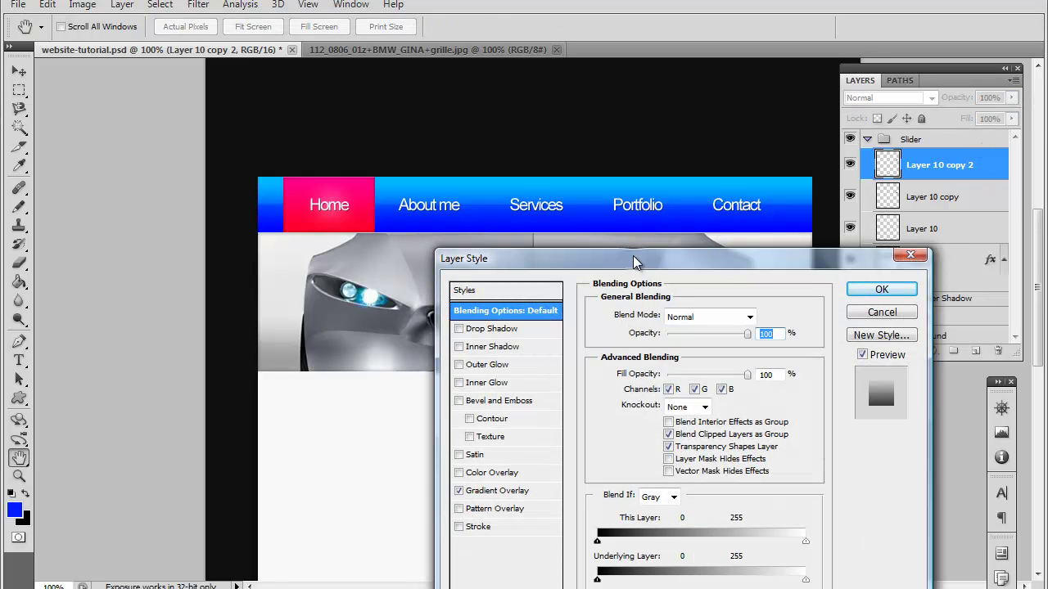
drag(634, 260, 384, 175)
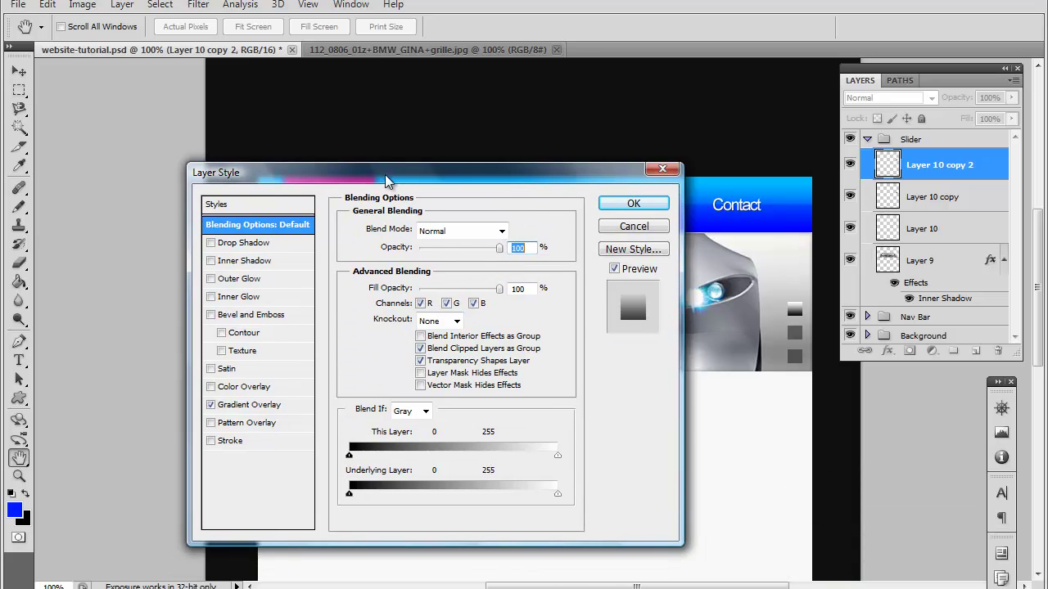
click(437, 230)
click(451, 175)
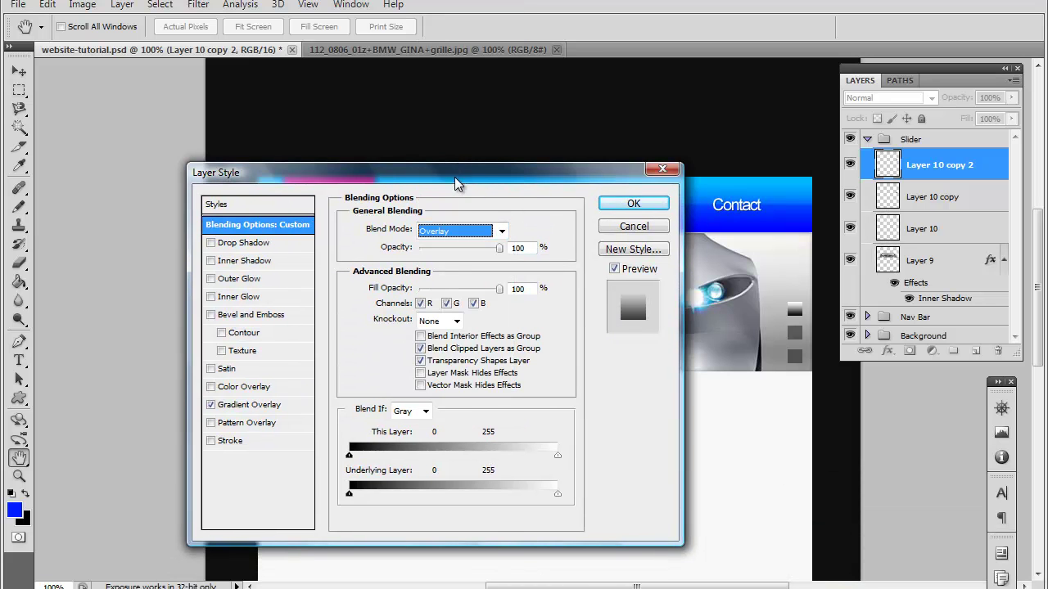
click(471, 230)
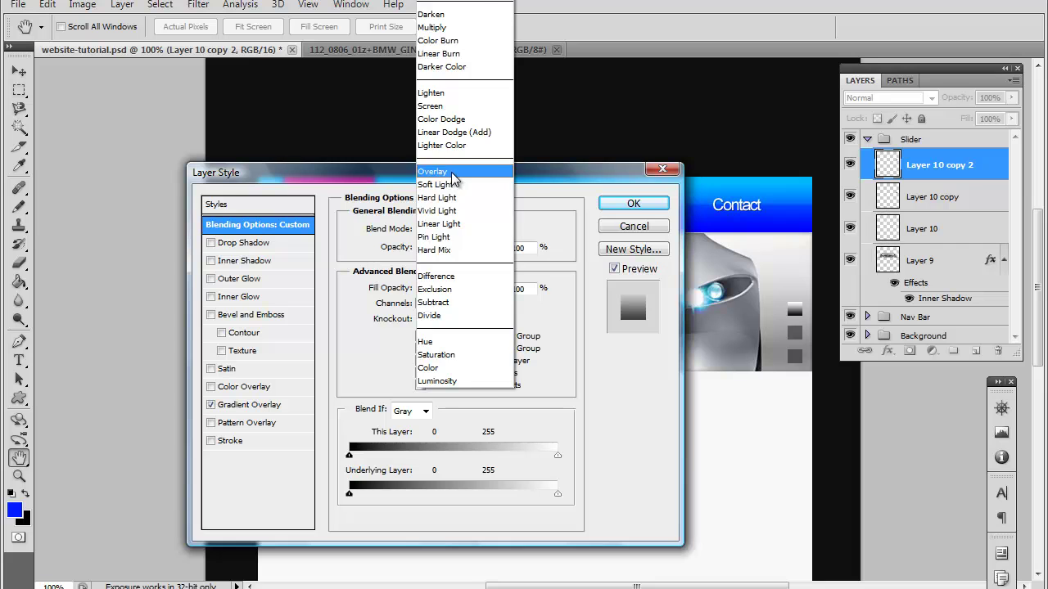
click(451, 172)
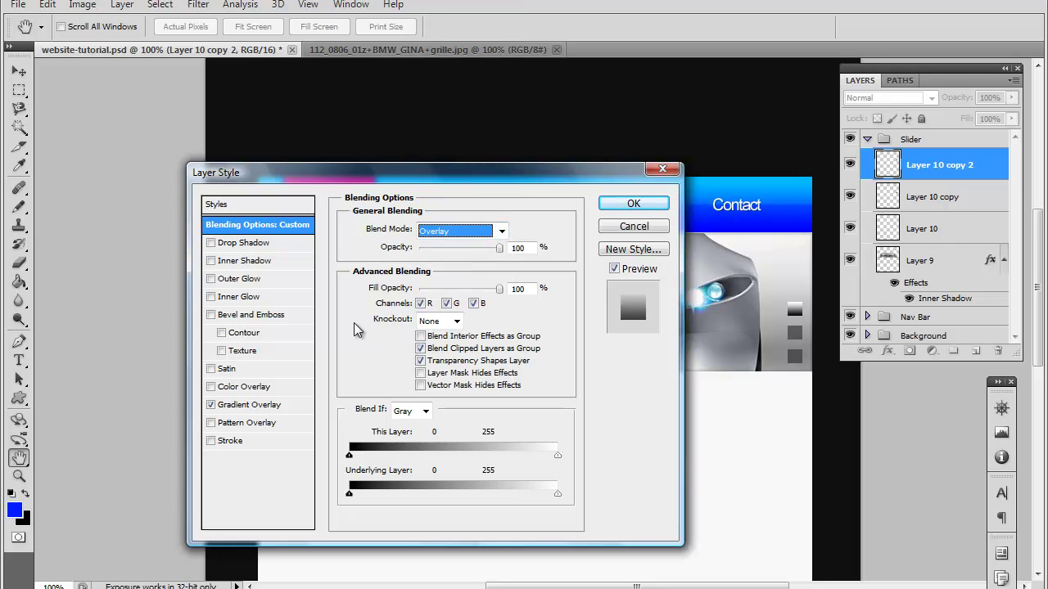
click(210, 405)
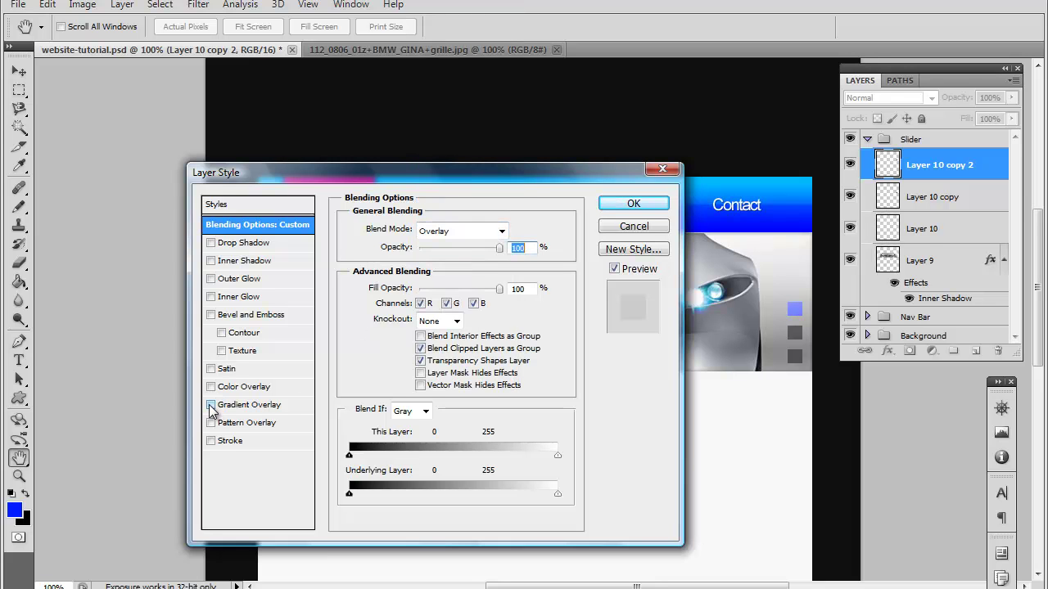
click(211, 405)
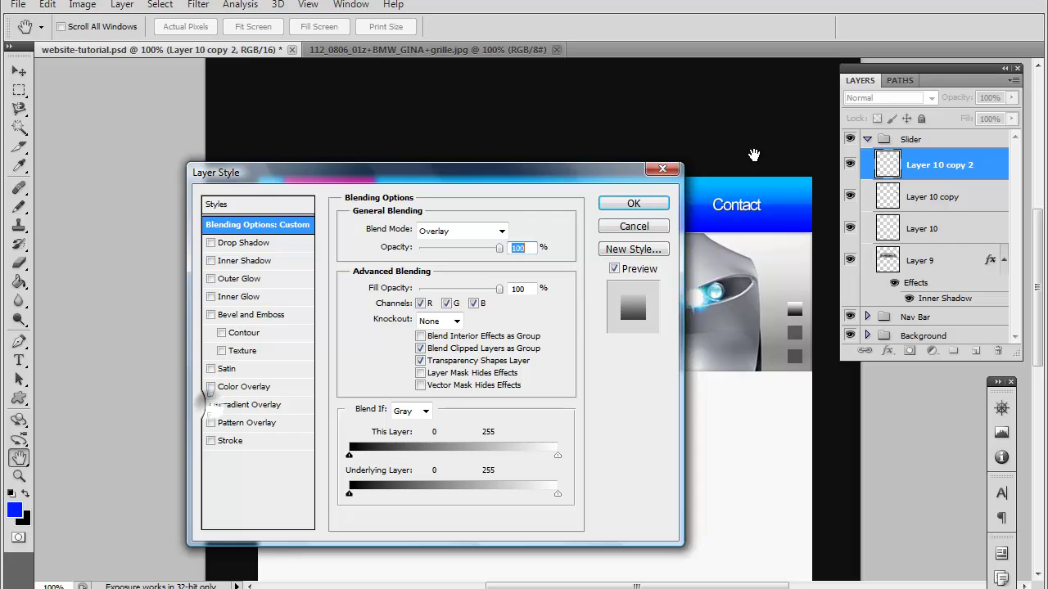
click(644, 230)
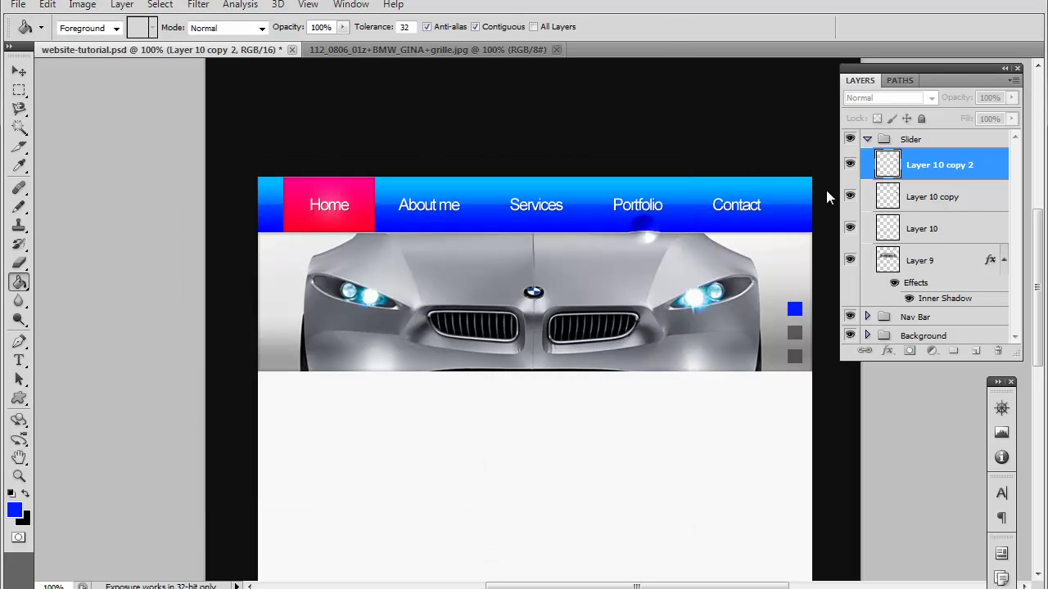
Apply a Soft Light Gradient Overlay at 90° to Layer 10 copy 2.
double_click(991, 165)
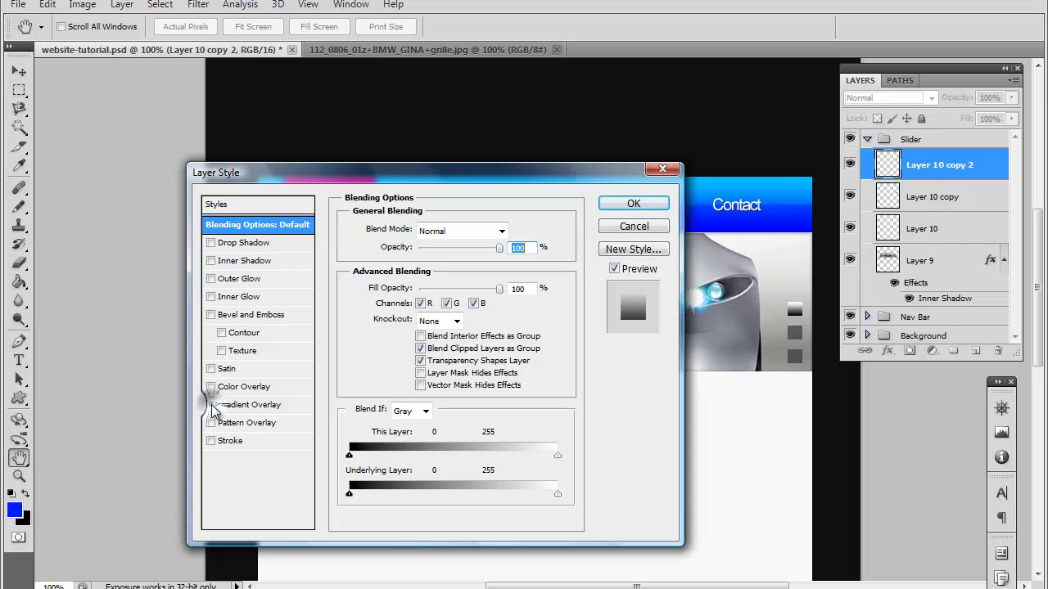
click(250, 404)
click(466, 228)
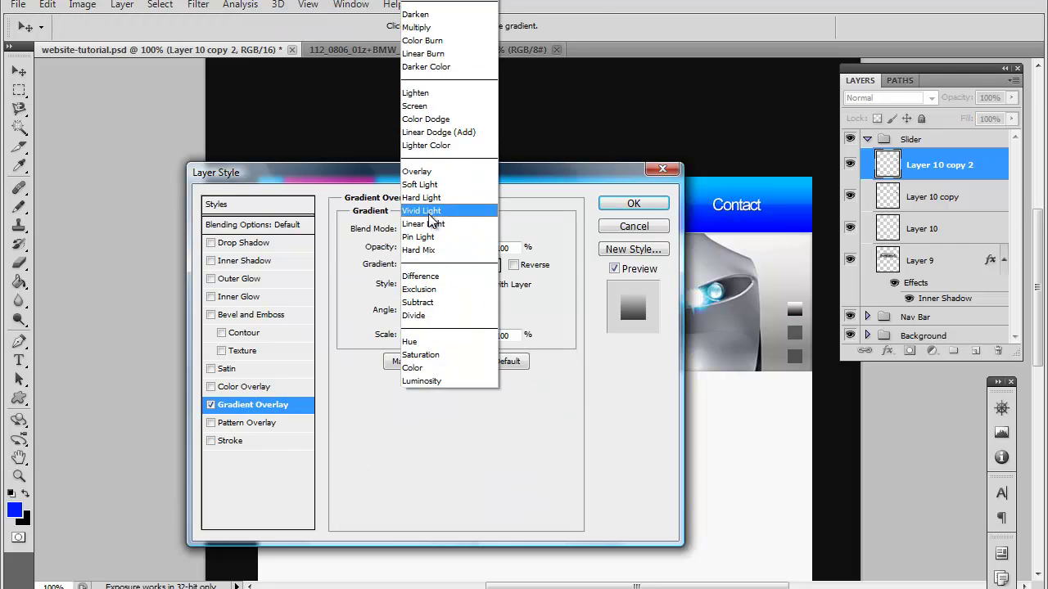
click(426, 200)
key(Up)
key(Up)
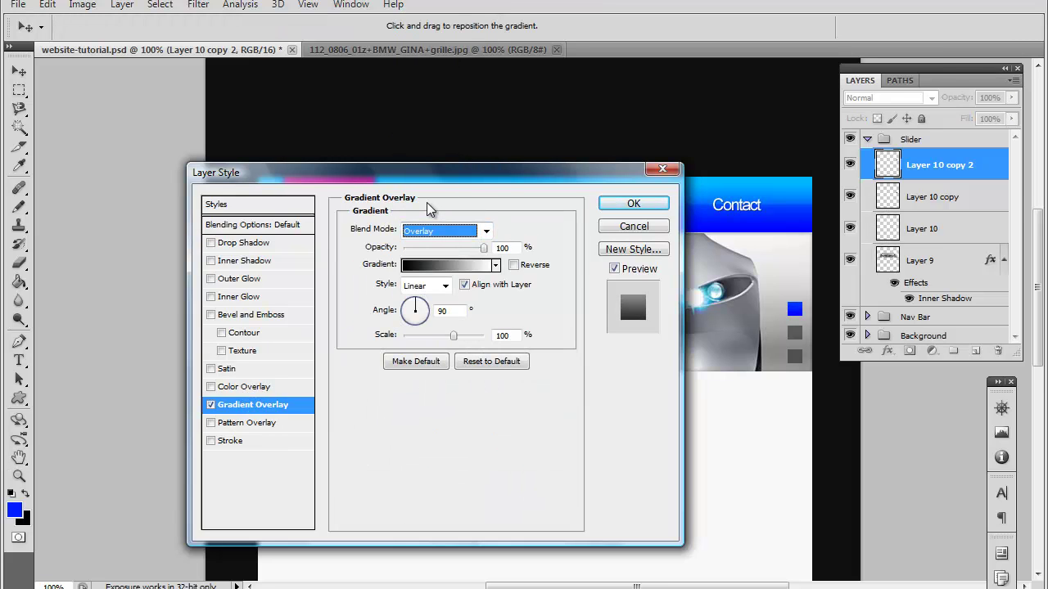
key(Down)
key(Down)
click(637, 204)
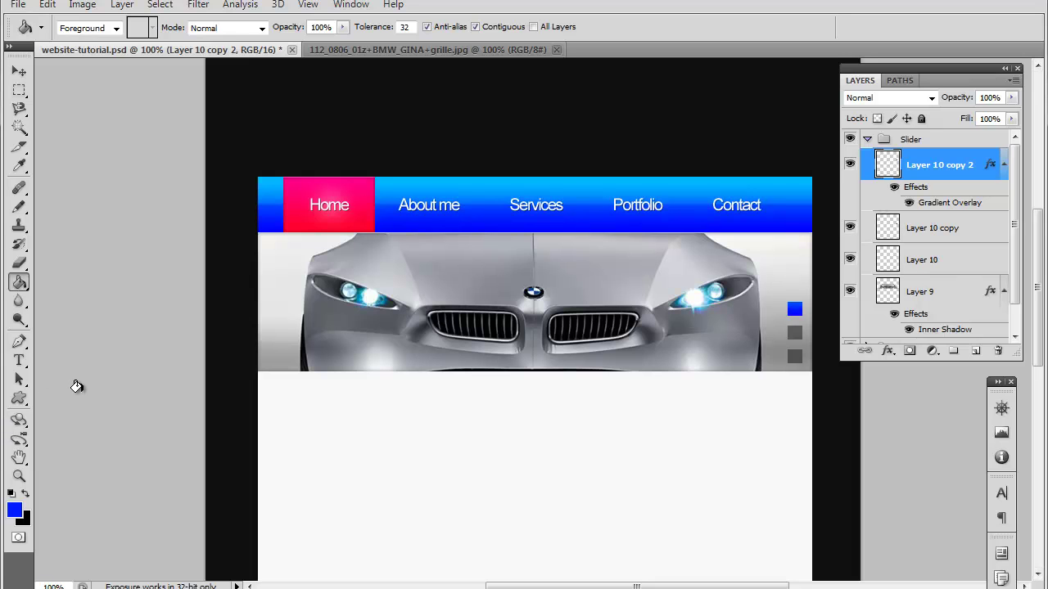
scroll(458, 352, up, 3)
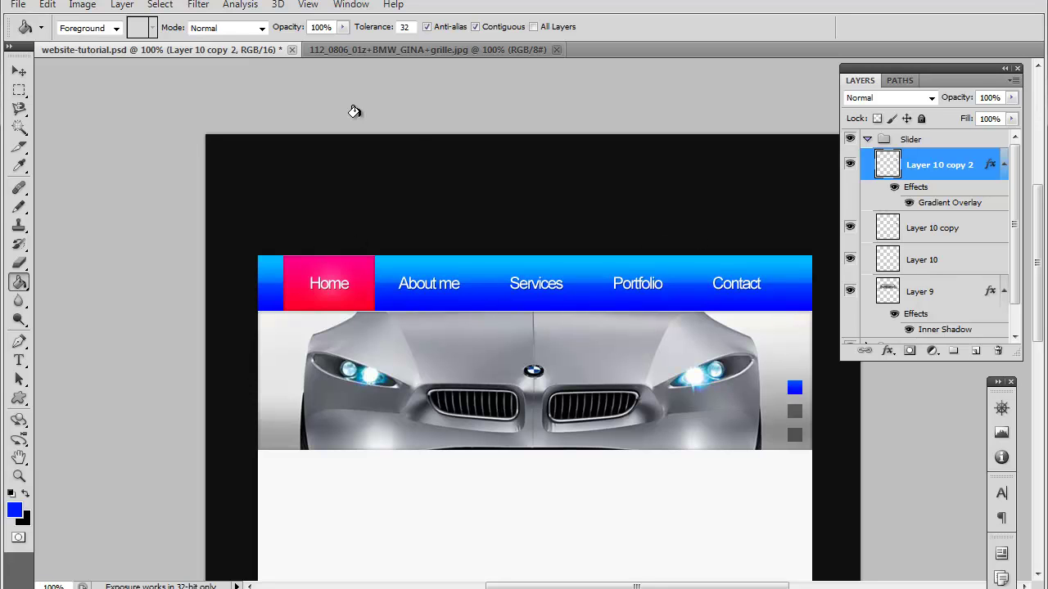
scroll(117, 389, down, 3)
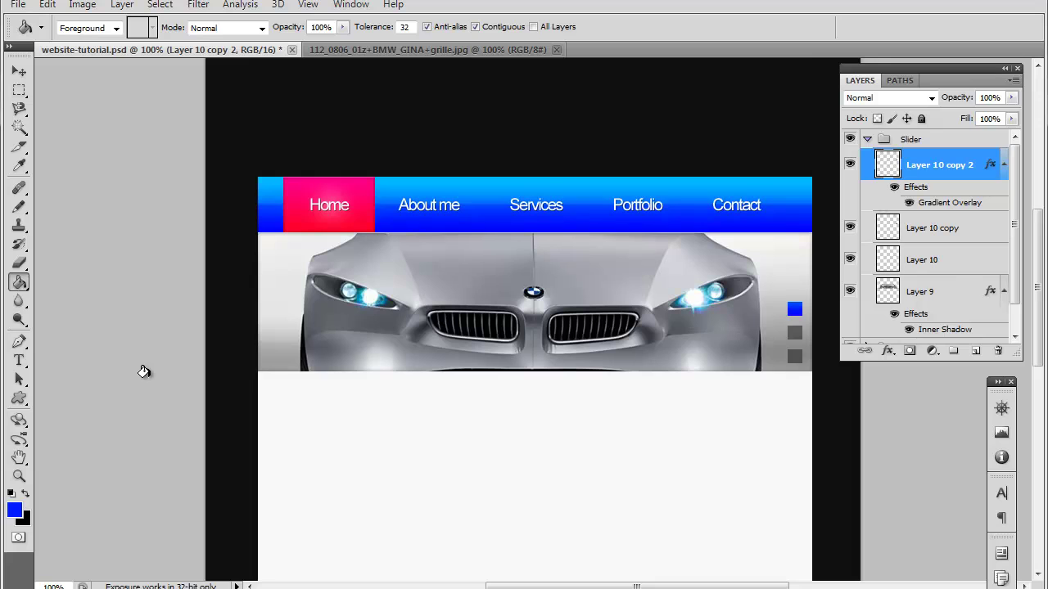
scroll(143, 373, down, 5)
scroll(143, 372, up, 3)
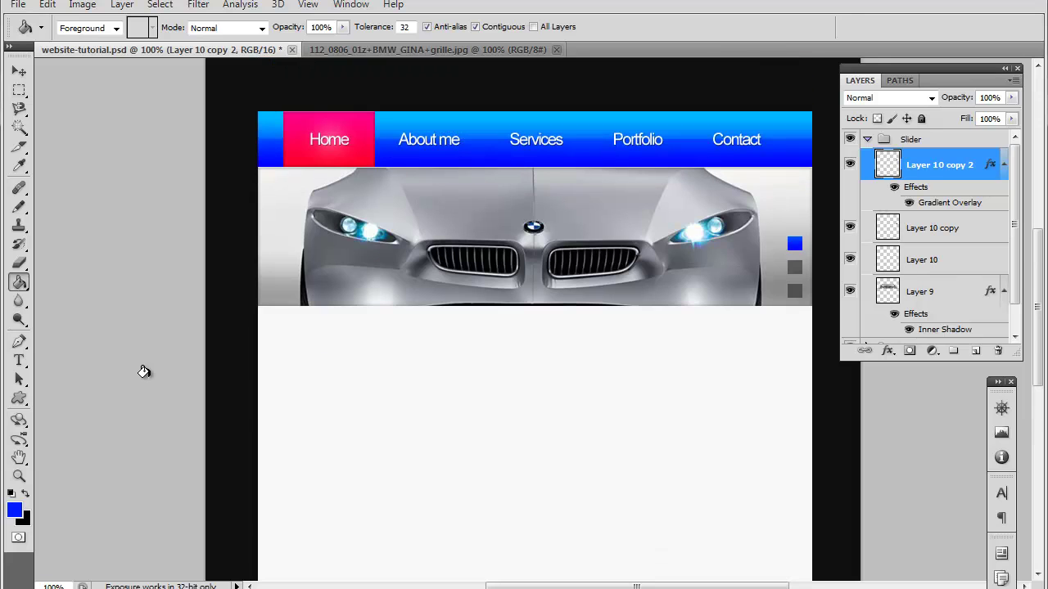
scroll(143, 373, up, 8)
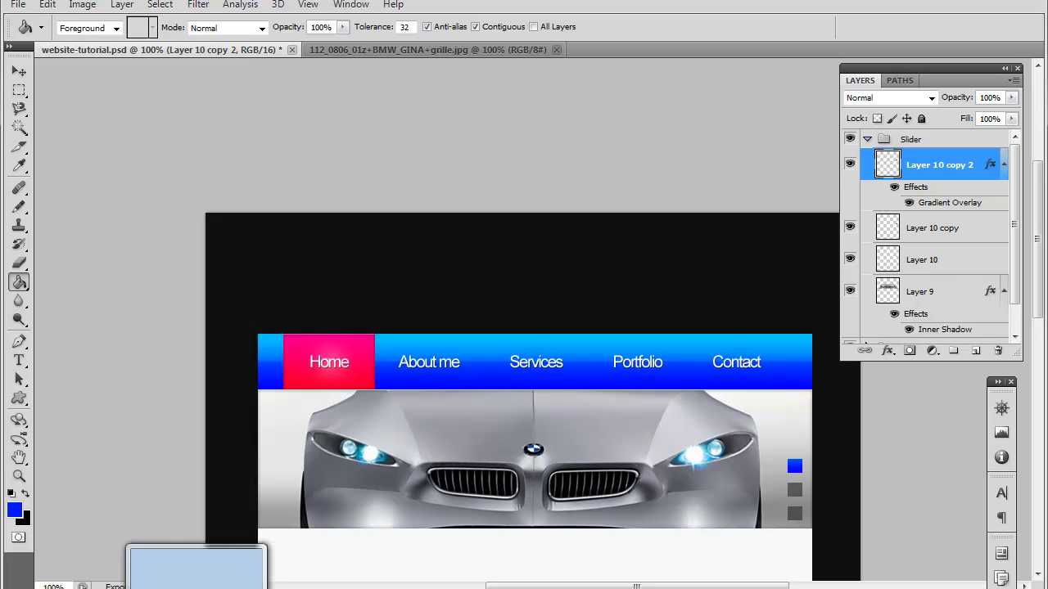
scroll(427, 308, down, 3)
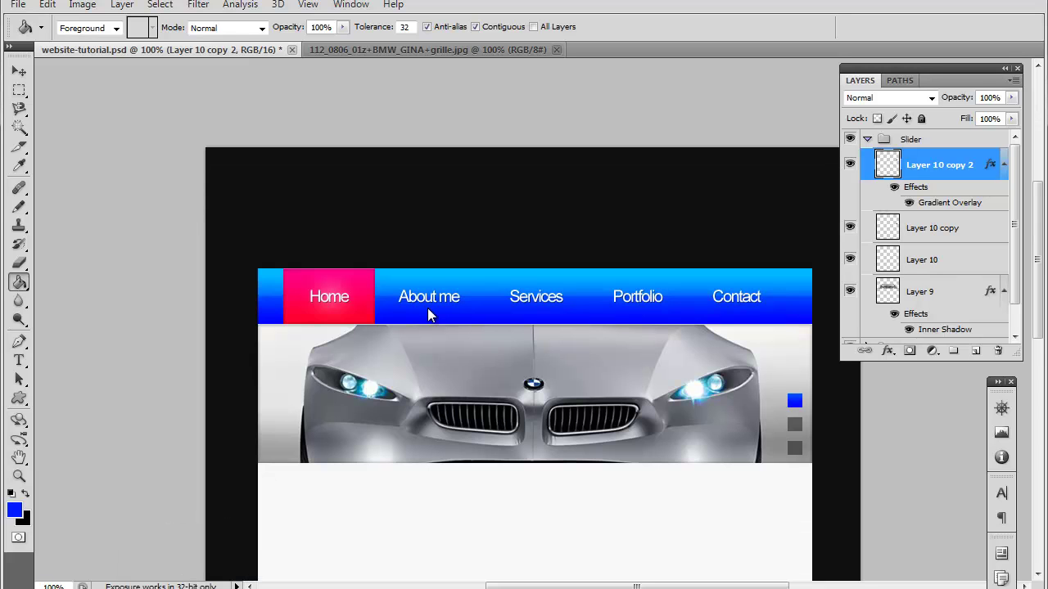